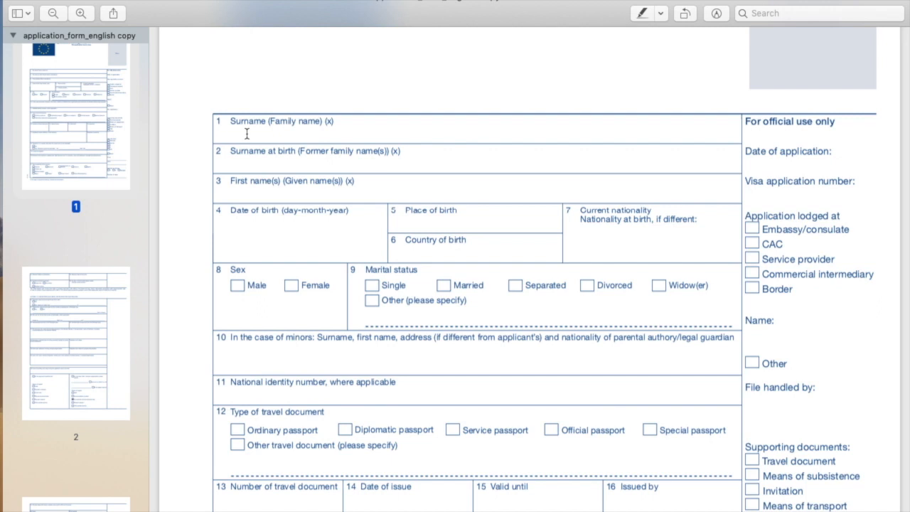
- Enter the applicant's surname and first name, with N/A as surname at birth
click(245, 162)
text(MIKE)
key(BackSpace)
key(BackSpace)
key(BackSpace)
key(BackSpace)
text(N/A)
click(243, 197)
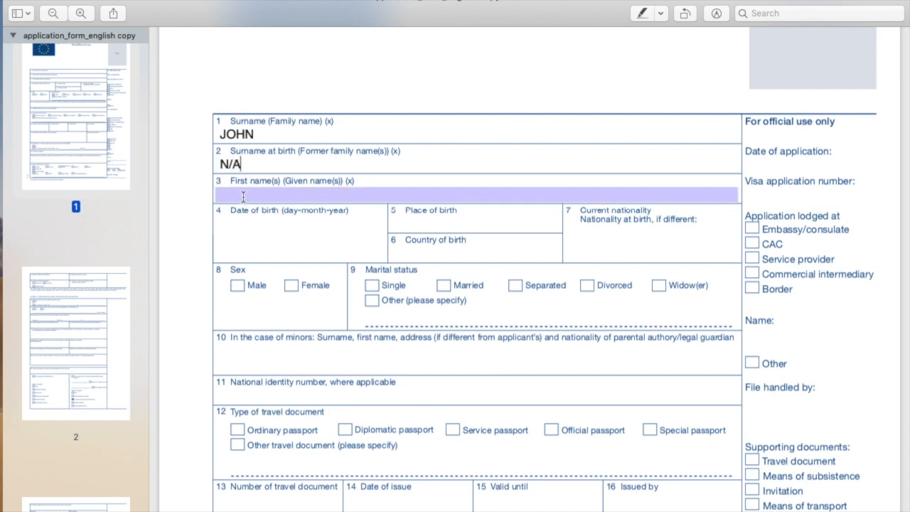
click(244, 197)
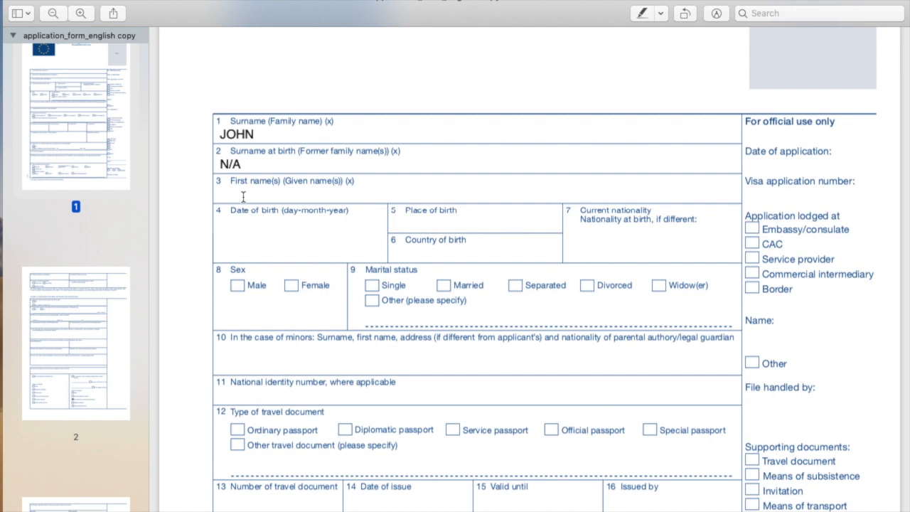
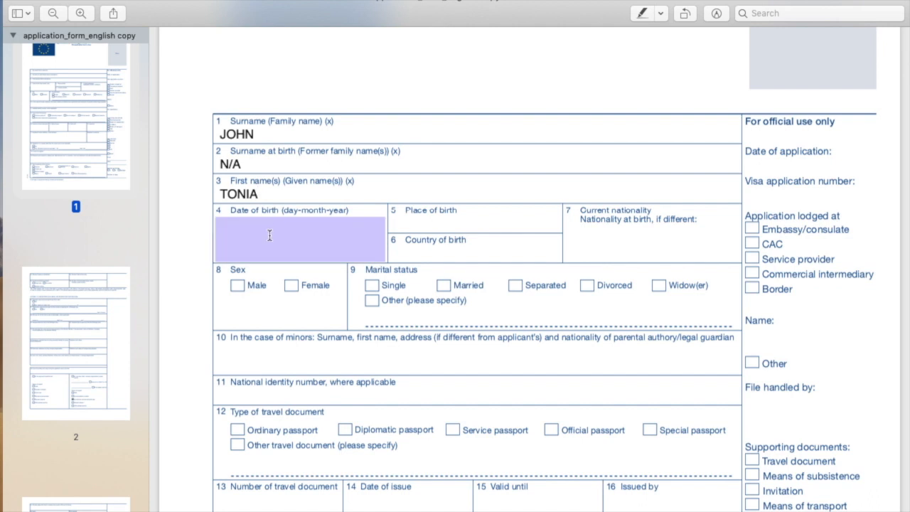
click(238, 226)
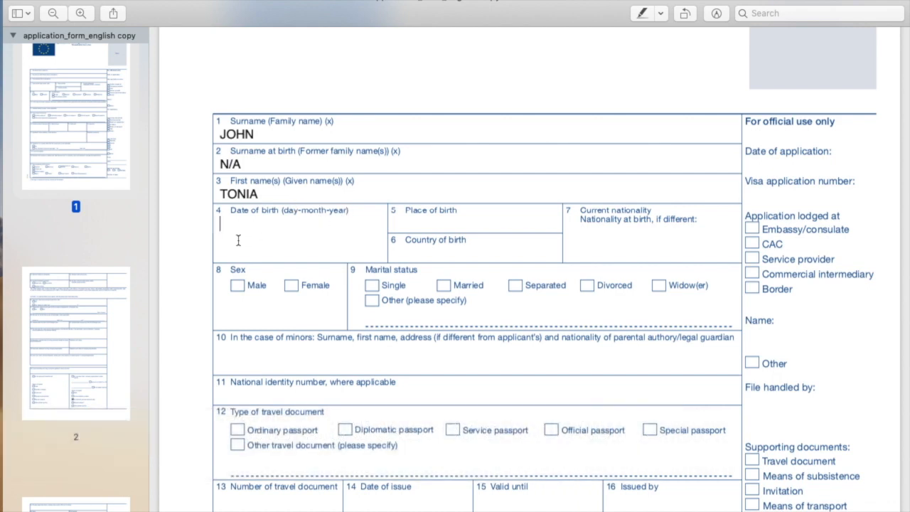
text(10-2)
text(-1994)
click(417, 224)
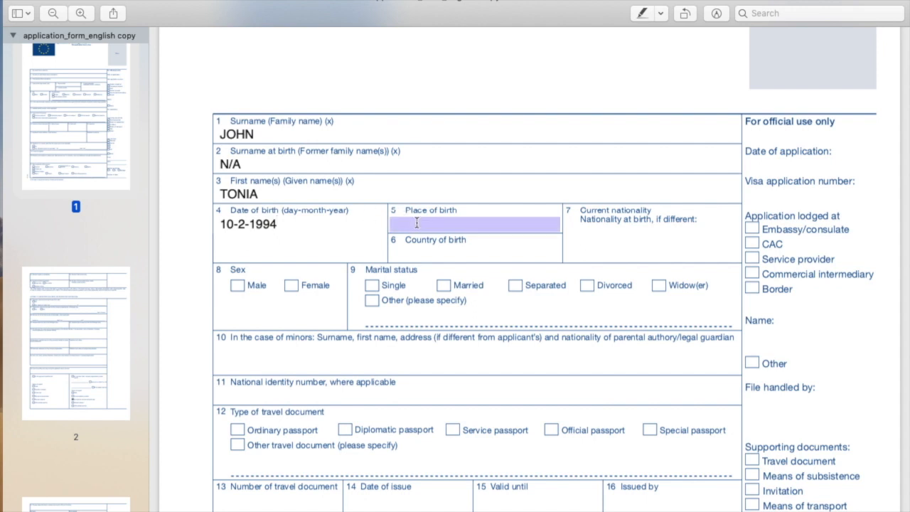
click(417, 223)
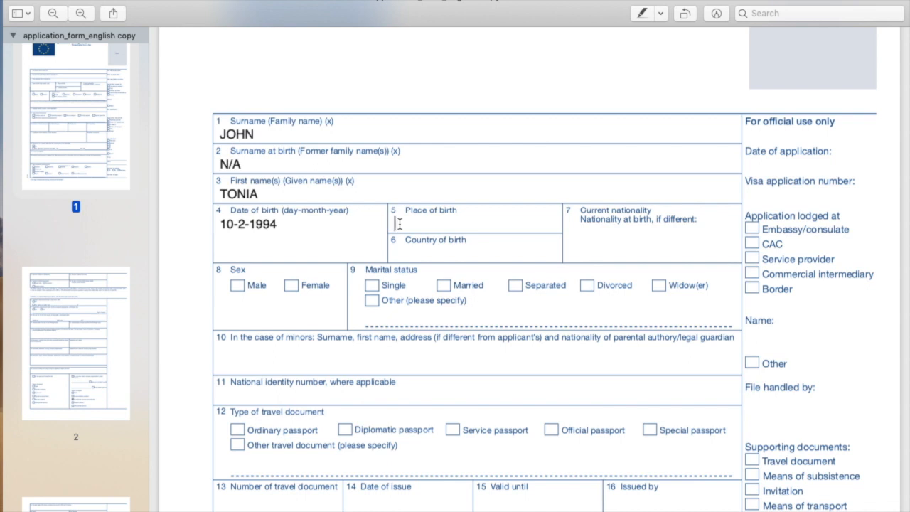
text(TEXAS)
click(413, 250)
text(AMERICA)
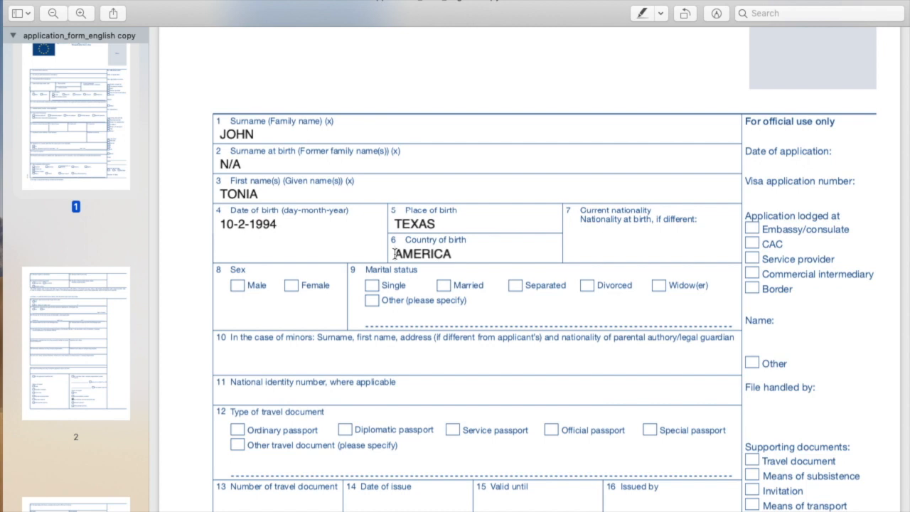
- Type AMERICAN in the current nationality field, correcting the mistyped entries
click(428, 226)
click(425, 259)
click(582, 241)
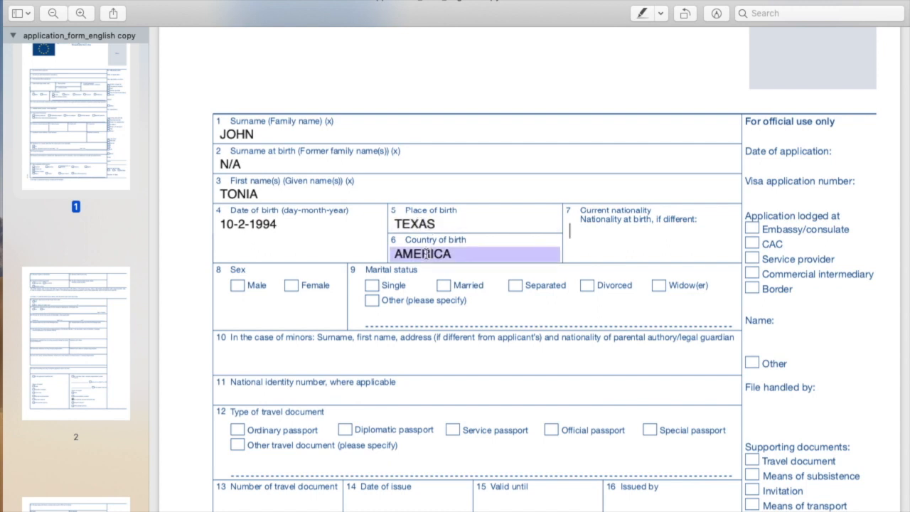
text(A)
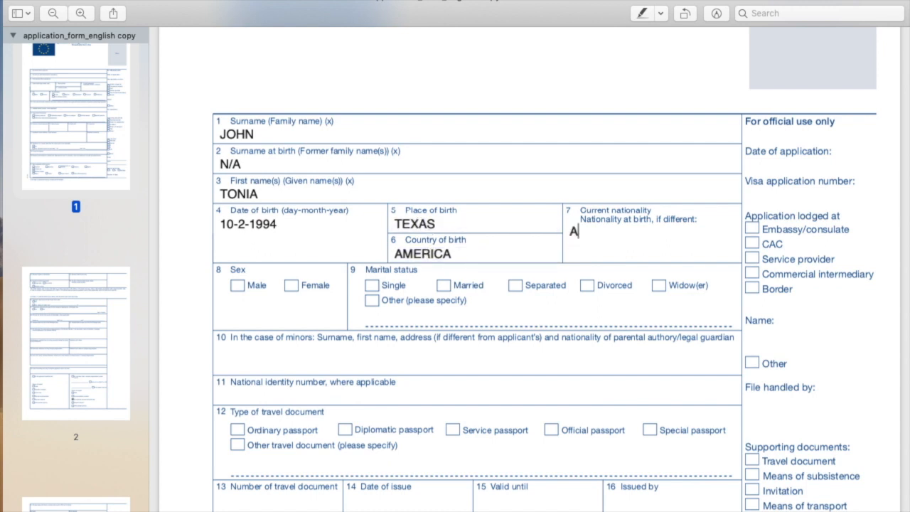
text(MERICAN)
key(BackSpace)
key(BackSpace)
key(BackSpace)
key(BackSpace)
key(BackSpace)
key(BackSpace)
key(BackSpace)
key(BackSpace)
text(NIGERIAN)
key(BackSpace)
key(BackSpace)
key(BackSpace)
key(BackSpace)
key(BackSpace)
key(BackSpace)
key(BackSpace)
key(BackSpace)
text(AMERICAN)
- Tick Female as the applicant's sex, leaving Male unticked
scroll(553, 297, down, 3)
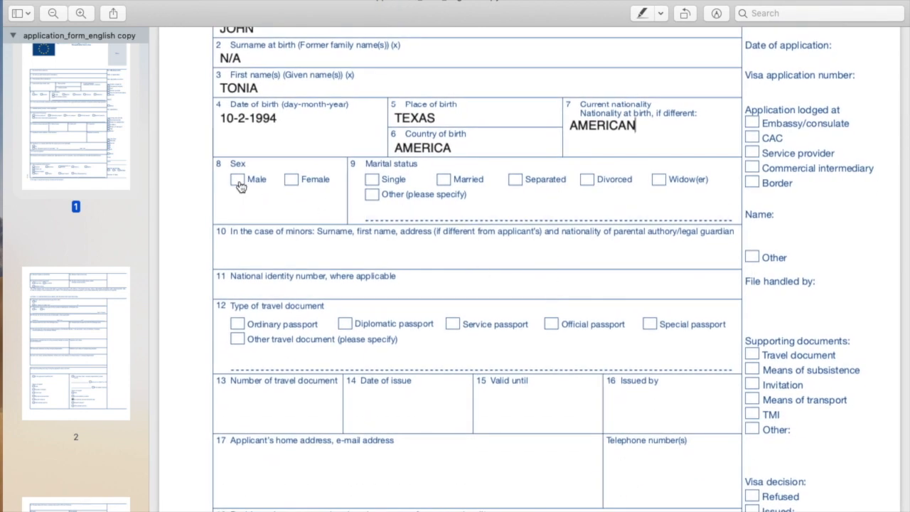
click(238, 180)
click(292, 182)
click(238, 182)
- Leave Single as the only ticked marital status, clearing Married, Separated and Divorced
click(371, 180)
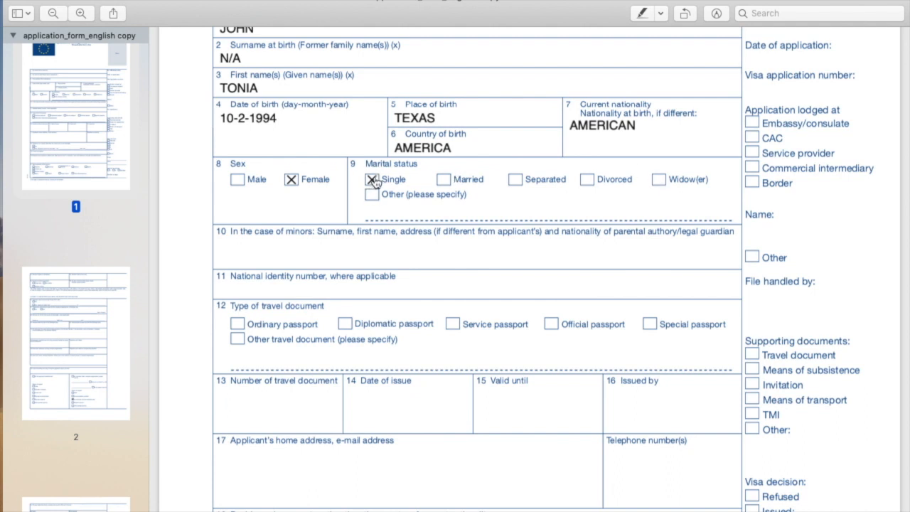
click(445, 180)
click(515, 180)
click(444, 182)
click(372, 180)
click(587, 181)
click(260, 48)
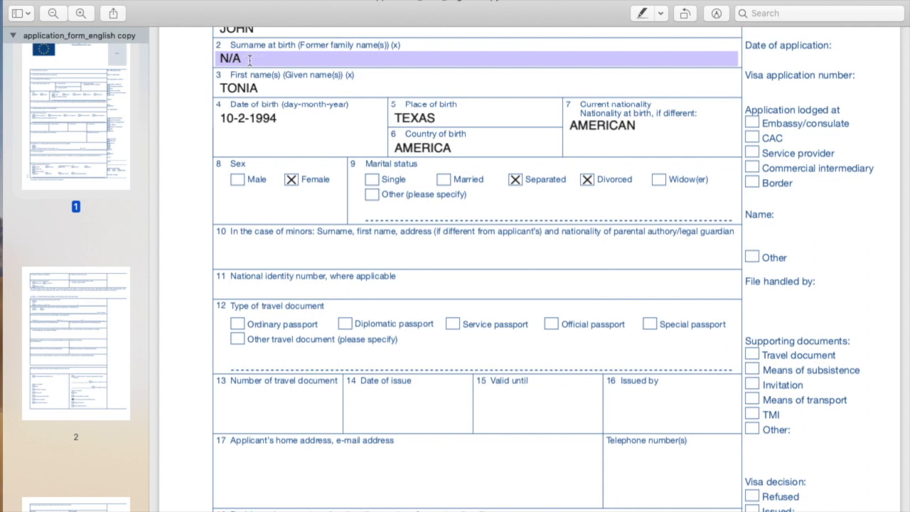
key(Tab)
key(shift+Tab)
key(shift+Tab)
key(Tab)
click(371, 180)
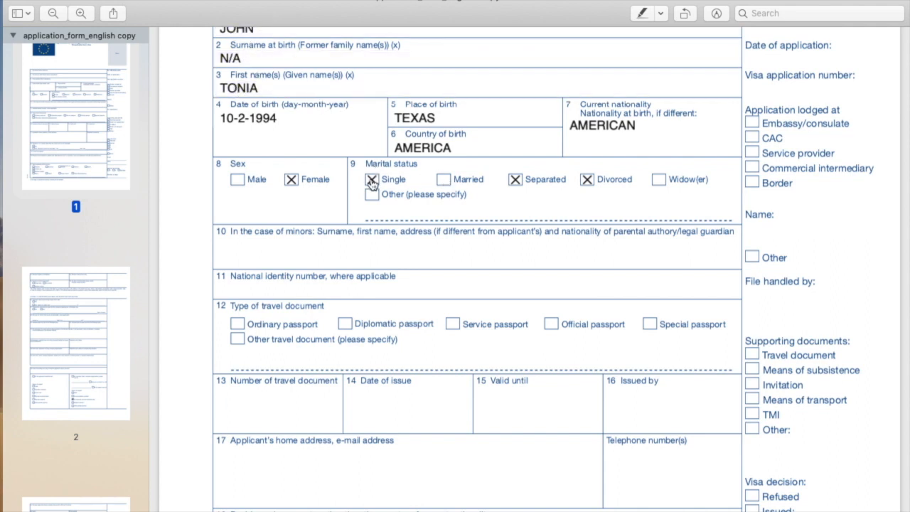
click(516, 180)
click(590, 182)
scroll(498, 279, down, 4)
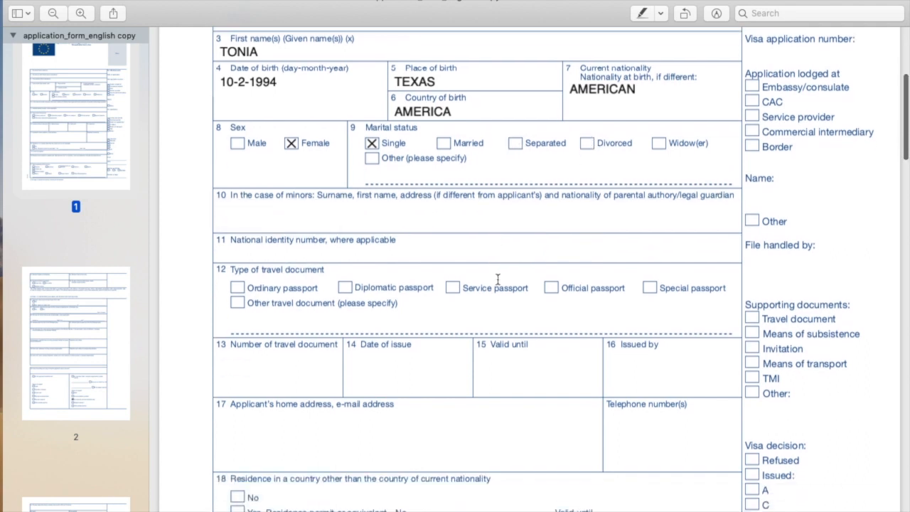
- Type the applicant's national identity number into field 11
click(289, 190)
click(270, 168)
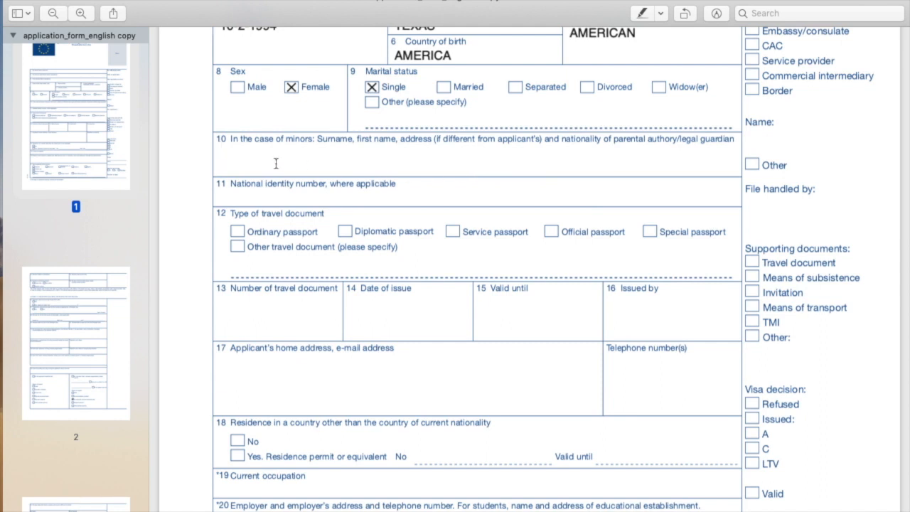
click(244, 195)
text(NO123456789)
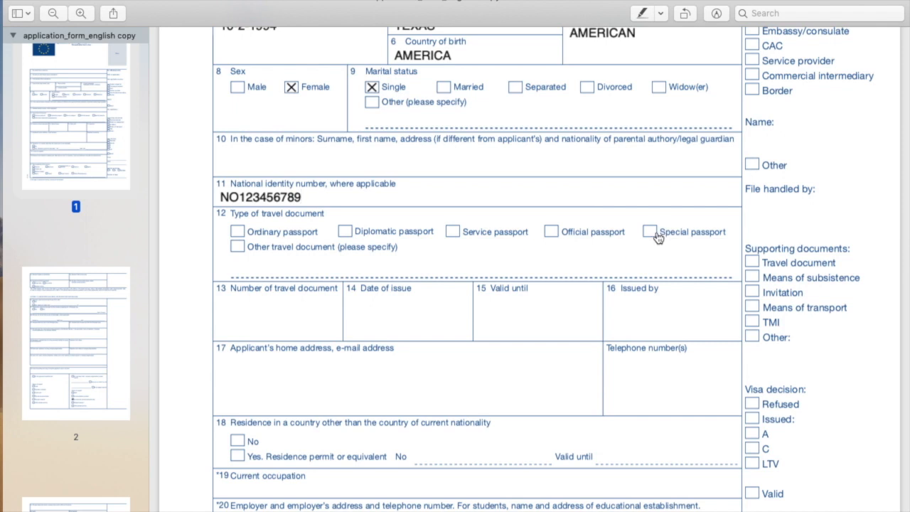
- Tick Ordinary passport, enter the passport number and issue date 12-10-2018
scroll(657, 237, down, 3)
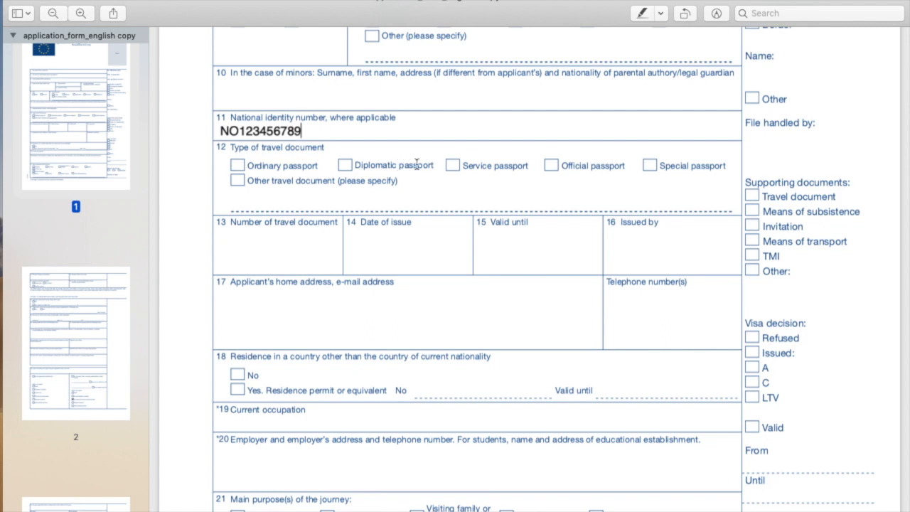
click(238, 167)
click(241, 242)
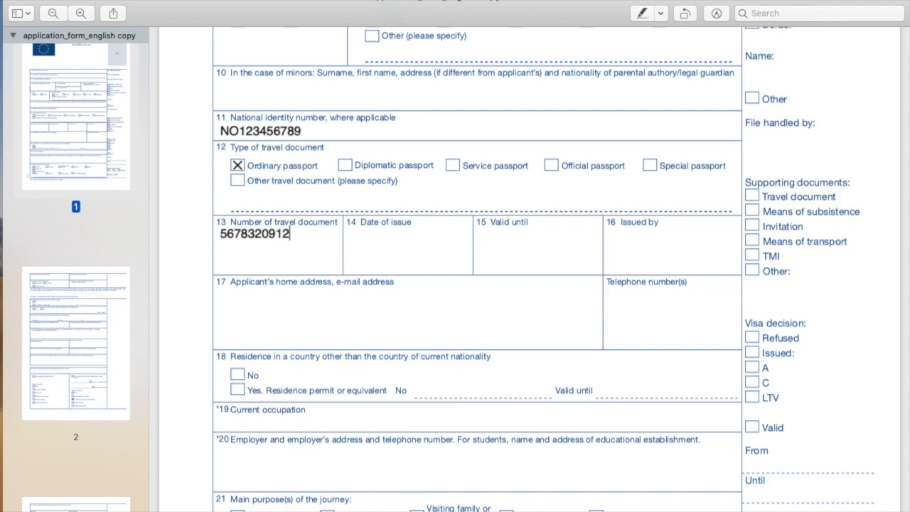
click(373, 240)
text(12-)
text(10-2018)
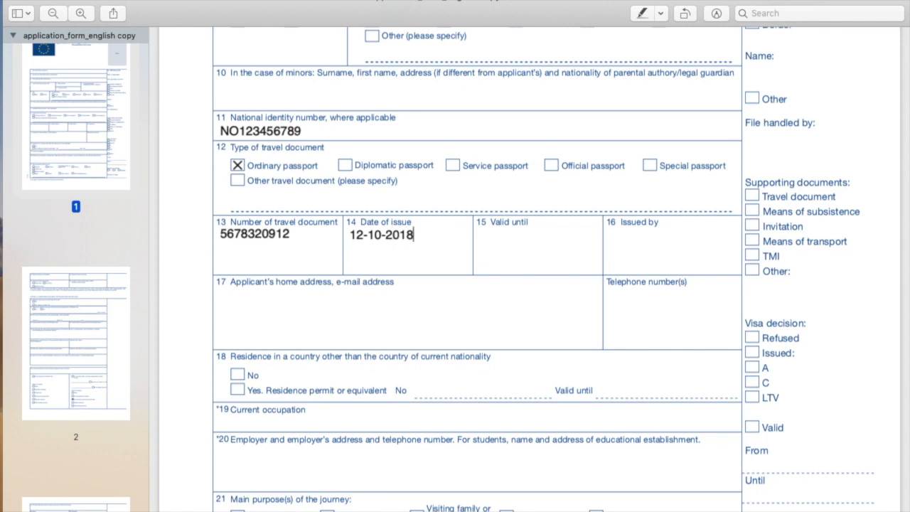
- Enter valid-until date 12-10-2022 and issuer GOVT OF AMERICA
click(487, 239)
text(12-10-20)
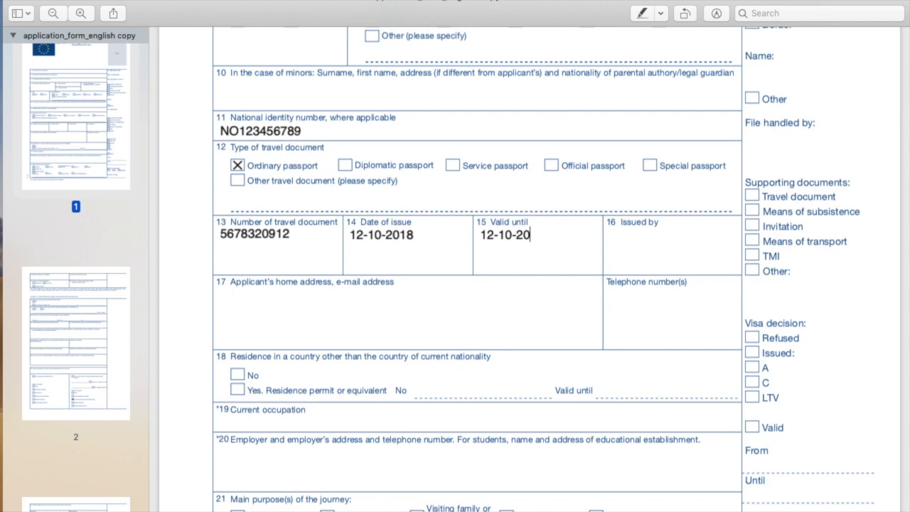
text(22)
click(625, 239)
text(GOVT OF AMERICA)
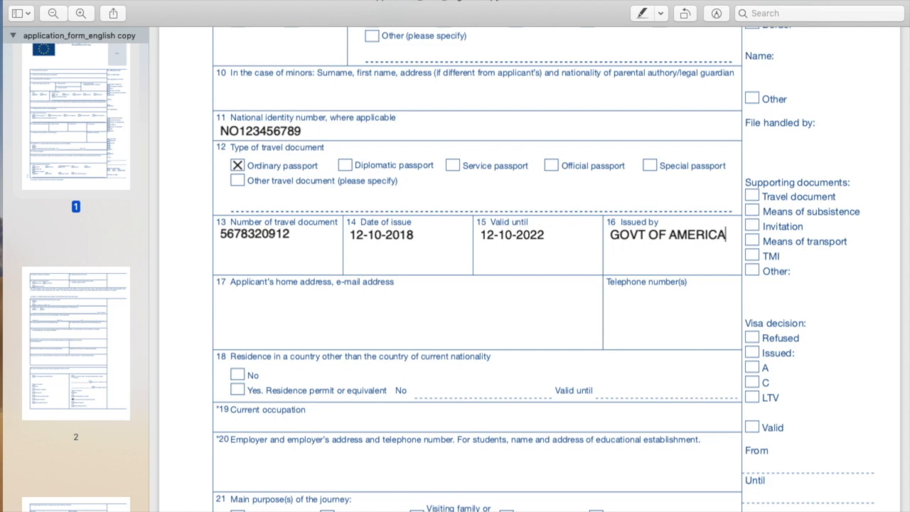
- Enter the applicant's home address, e-mail address and telephone number in field 17
click(239, 306)
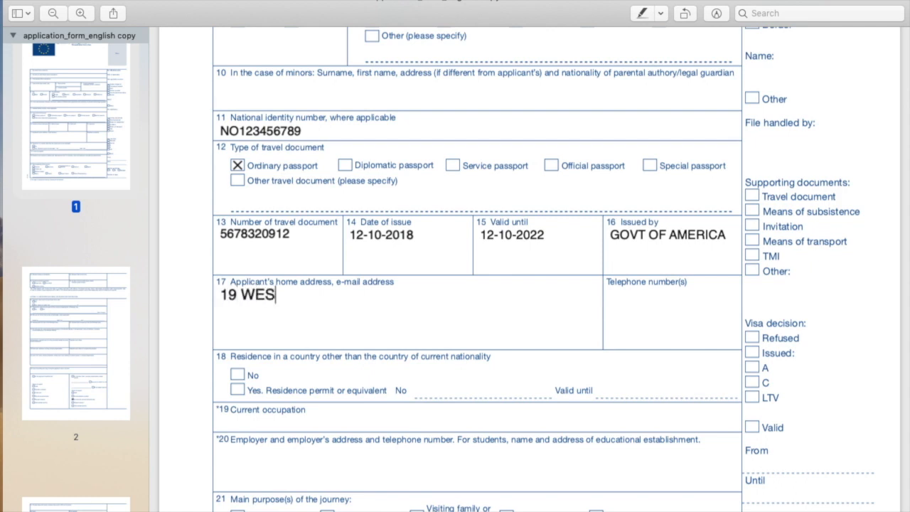
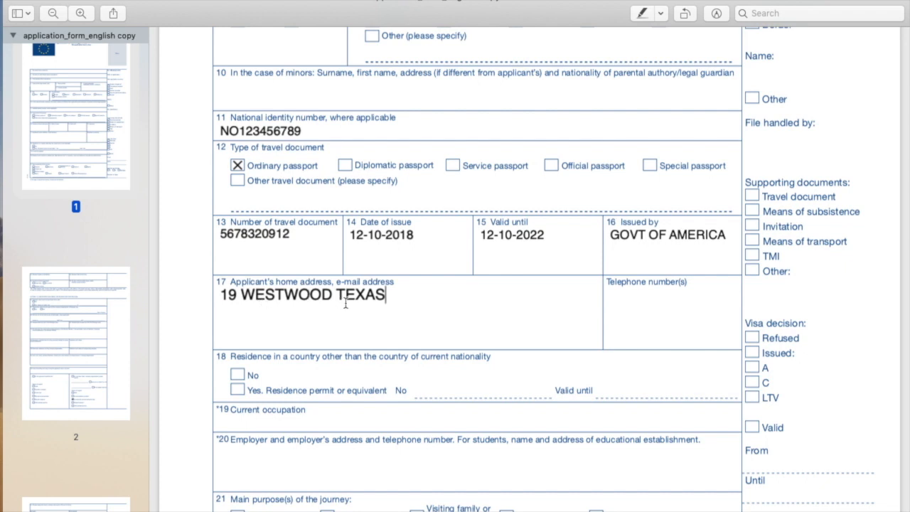
key(Return)
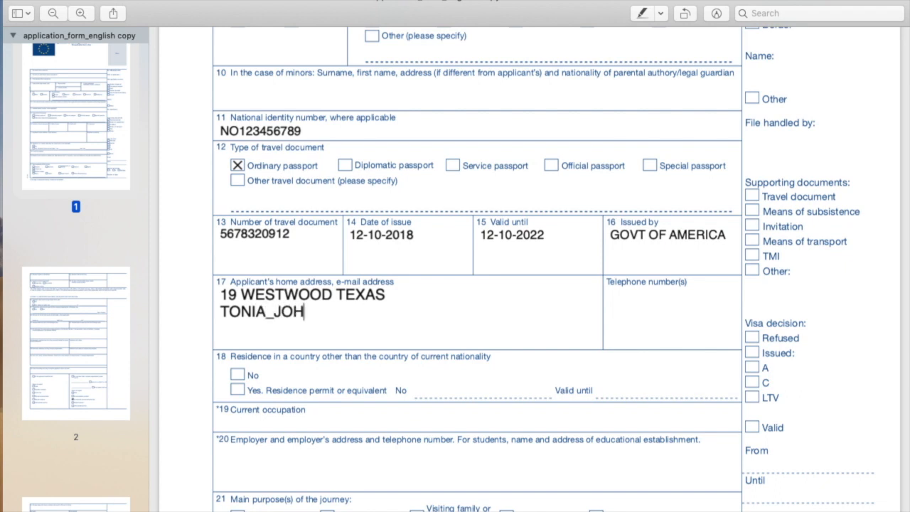
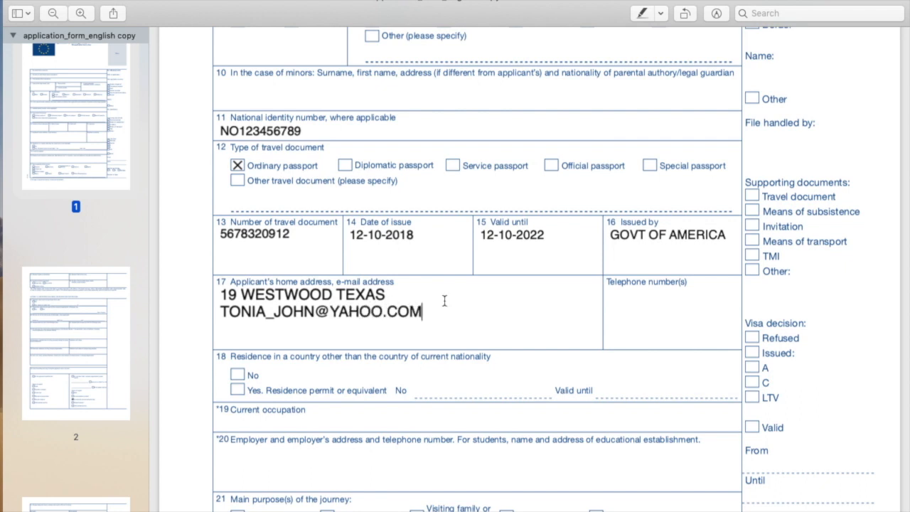
click(615, 295)
text(12345678)
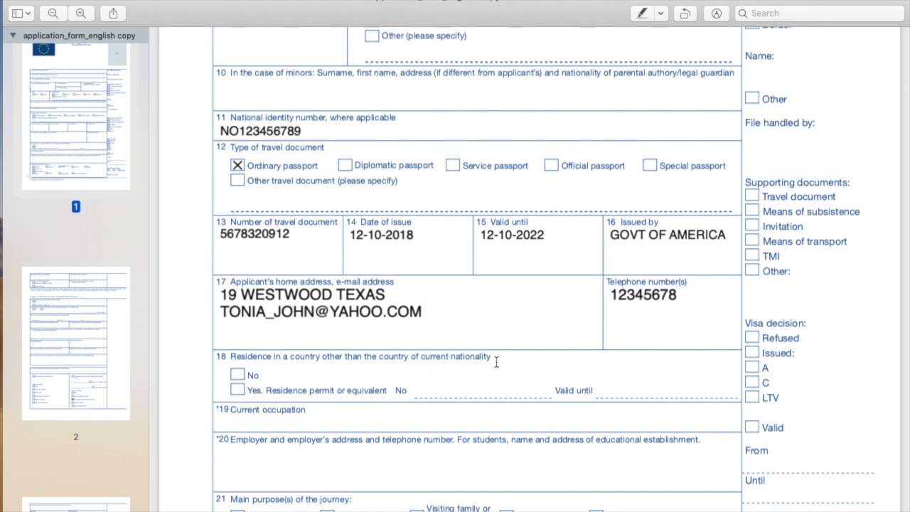
- Clear the residence permit number and validity, and withdraw the Yes answer in section 18
click(239, 377)
click(421, 390)
text(1334455)
click(622, 389)
text(367)
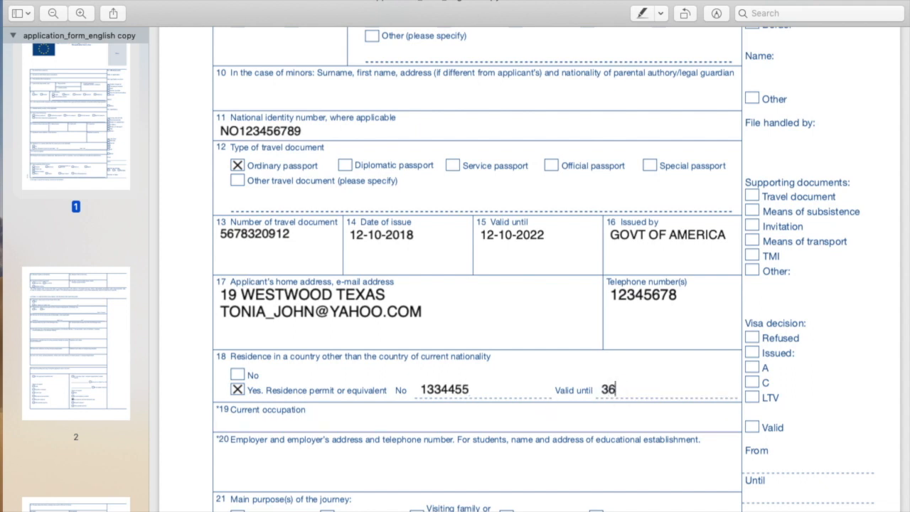
key(BackSpace)
key(BackSpace)
key(BackSpace)
click(477, 392)
key(BackSpace)
key(BackSpace)
key(BackSpace)
key(BackSpace)
key(BackSpace)
key(BackSpace)
key(BackSpace)
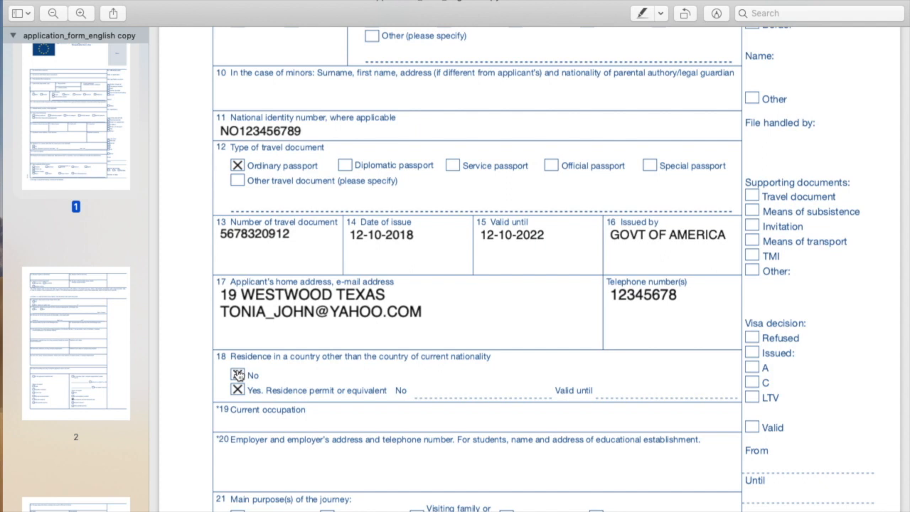
click(238, 390)
- Type PERSONAL ASSISTANT as the current occupation in field 19
scroll(319, 411, down, 5)
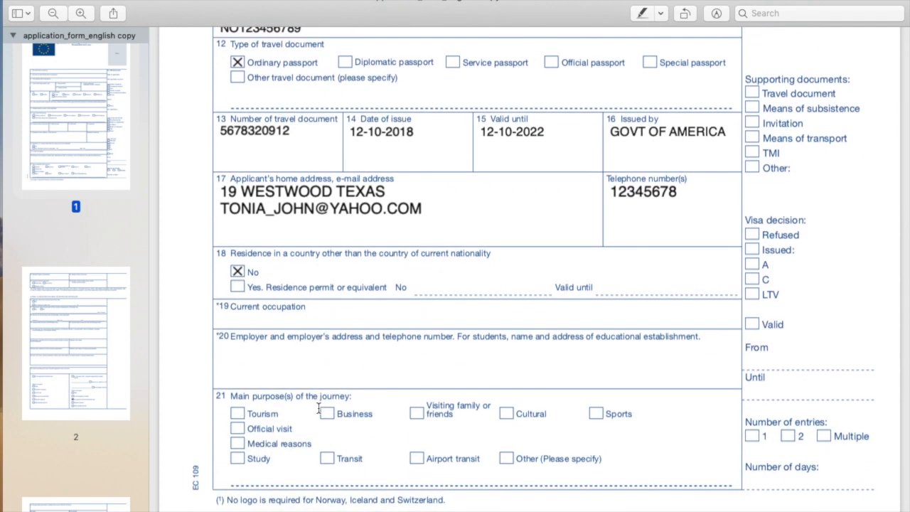
click(244, 322)
text(PERSONAL ASSISTANT)
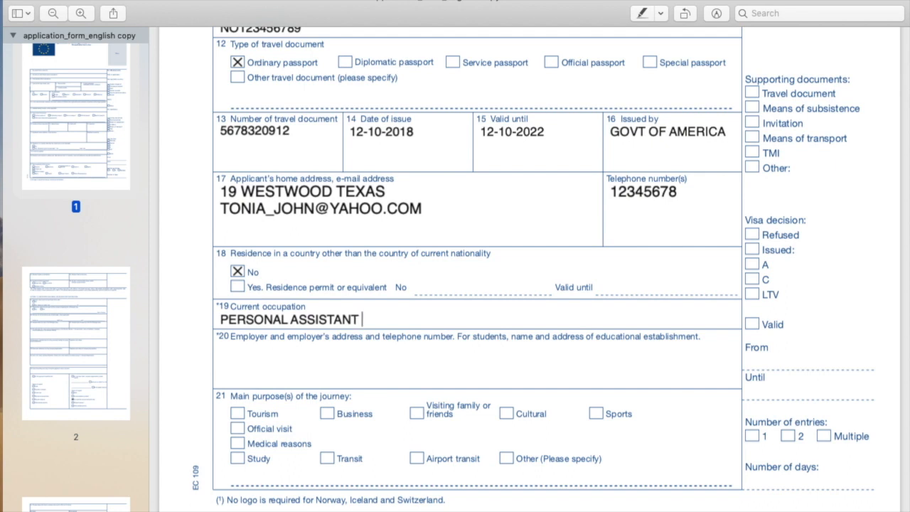
- Enter XYZ COMPANY as employer, with an address and phone number on the next line
click(249, 364)
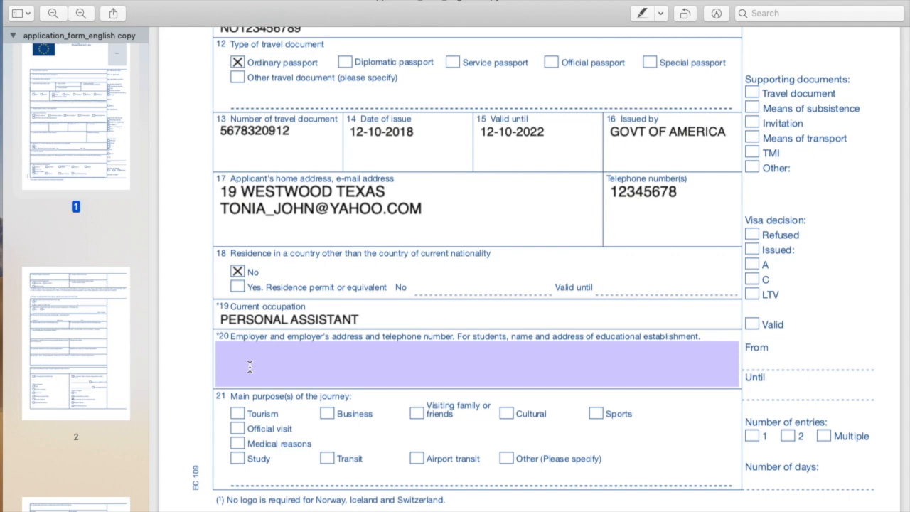
scroll(249, 342, down, 4)
click(237, 209)
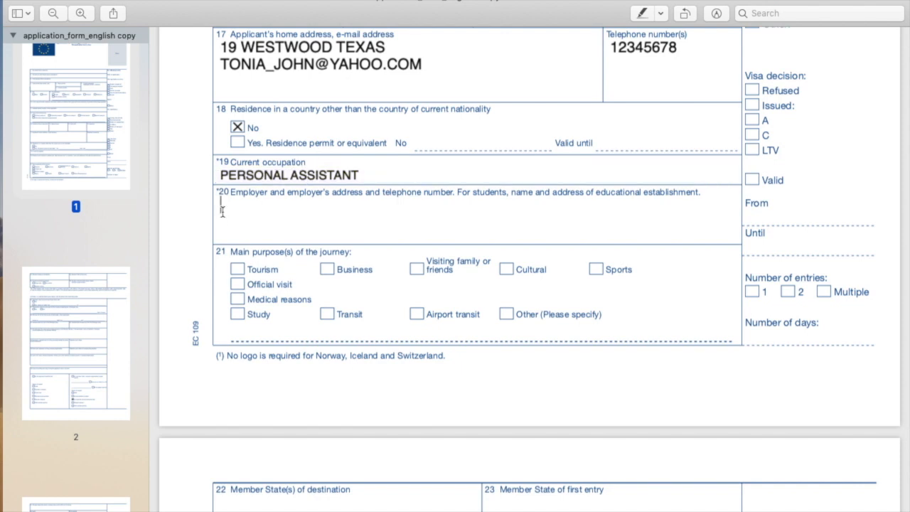
text(XYZ COMPANY)
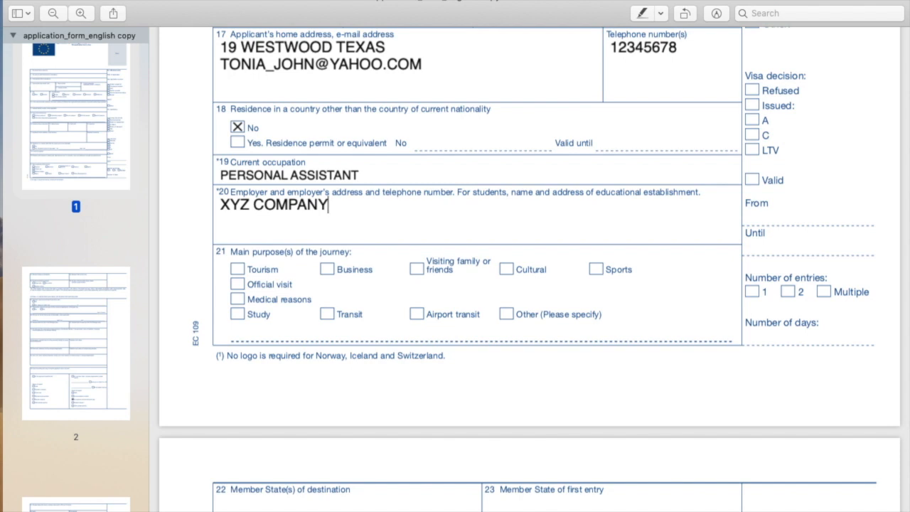
key(Return)
text(19 NORTHWOOD TEXAS)
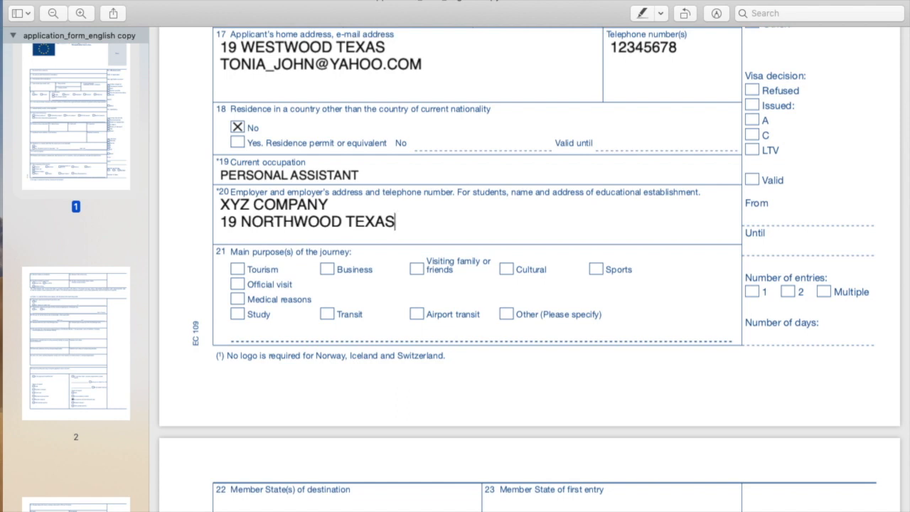
text(, 1234567)
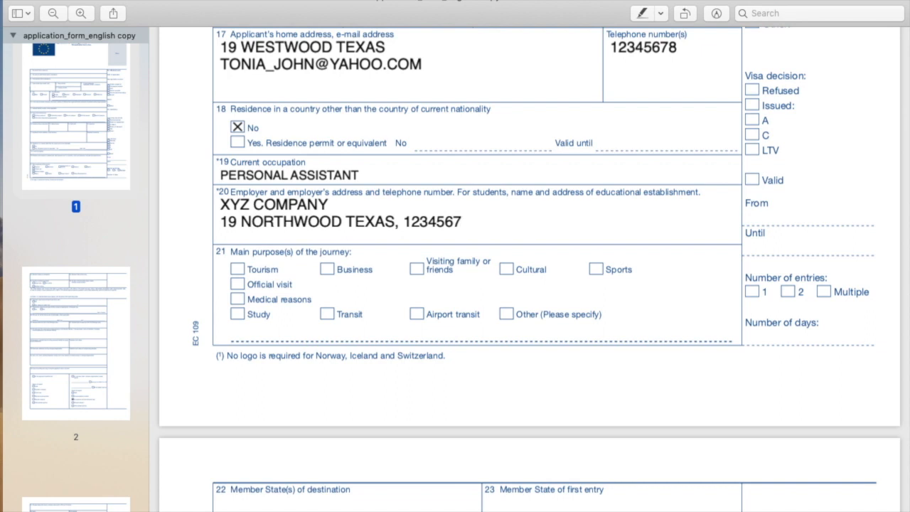
- Correct the employer entry to XYZ COMPANY with the revised address and phone number
key(BackSpace)
key(BackSpace)
key(BackSpace)
key(BackSpace)
key(BackSpace)
key(BackSpace)
key(BackSpace)
key(BackSpace)
key(BackSpace)
key(BackSpace)
key(BackSpace)
key(BackSpace)
key(BackSpace)
key(BackSpace)
key(BackSpace)
key(BackSpace)
key(BackSpace)
key(BackSpace)
key(BackSpace)
key(BackSpace)
key(BackSpace)
key(BackSpace)
key(BackSpace)
key(BackSpace)
key(BackSpace)
key(BackSpace)
key(BackSpace)
key(BackSpace)
key(BackSpace)
key(BackSpace)
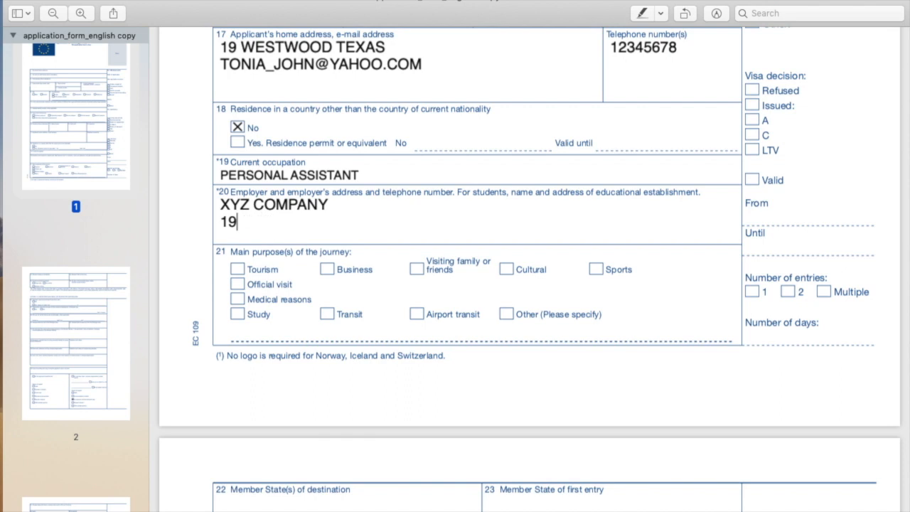
key(BackSpace)
key(BackSpace)
key(BackSpace)
key(BackSpace)
key(BackSpace)
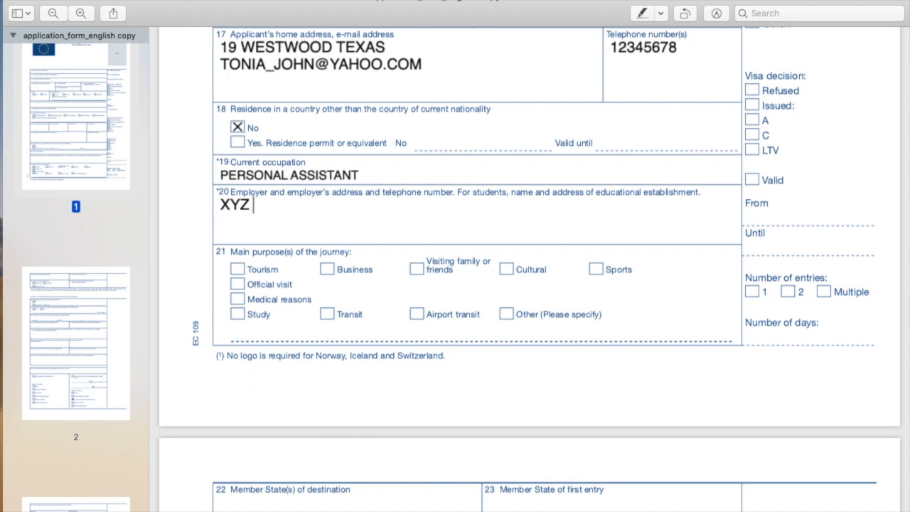
text(UNIVERSITY)
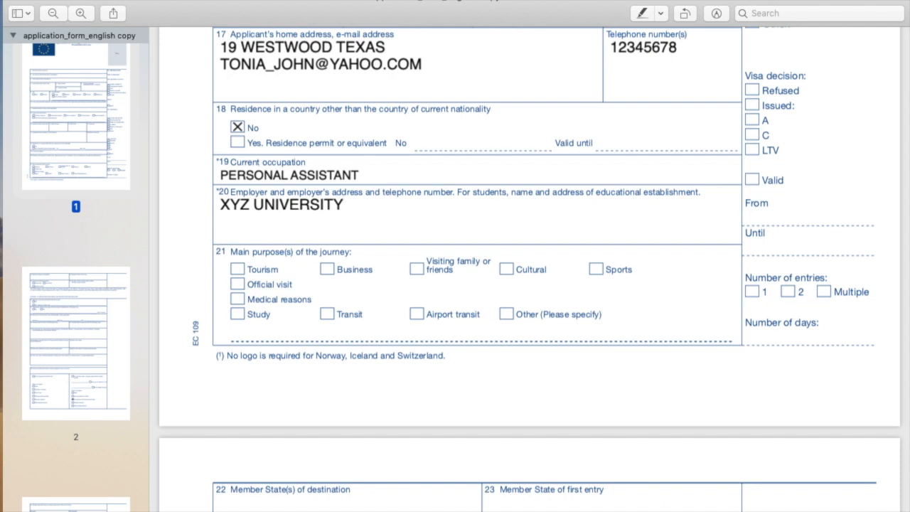
key(BackSpace)
key(BackSpace)
key(BackSpace)
key(BackSpace)
key(BackSpace)
key(BackSpace)
key(BackSpace)
key(BackSpace)
key(BackSpace)
key(BackSpace)
text(COMPANY)
key(Return)
text(23 NORTHWOOD, 12344455)
scroll(338, 192, down, 3)
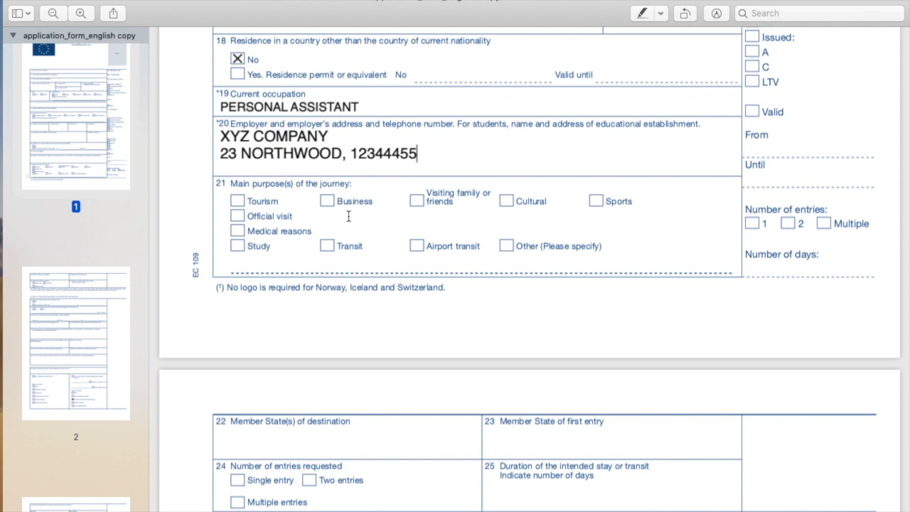
- Tick Tourism in field 21, leaving Business and Visiting family unticked, and scroll to page 2
click(238, 207)
click(328, 203)
click(419, 201)
click(329, 202)
click(416, 201)
scroll(357, 295, down, 3)
scroll(357, 295, down, 3)
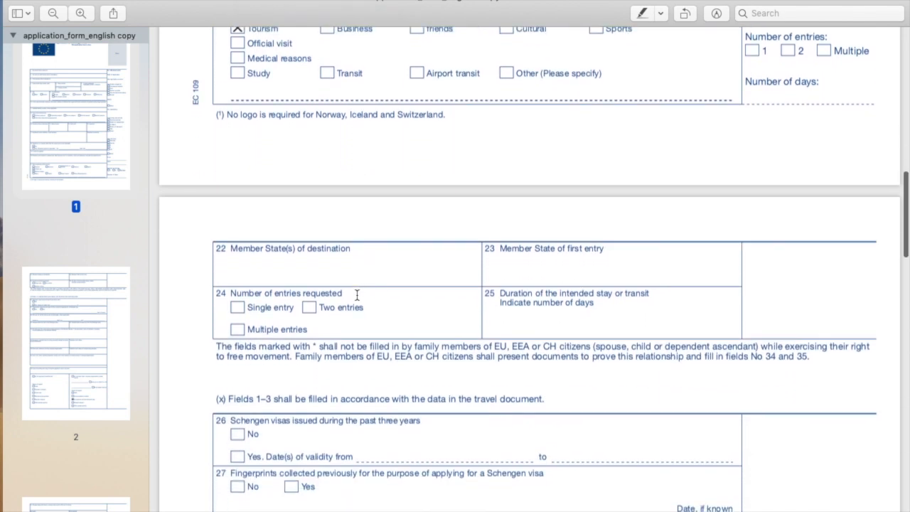
scroll(357, 295, down, 4)
- Enter ITALY, FRANCE as the destination Member States in field 22
click(249, 148)
text(FRANCE)
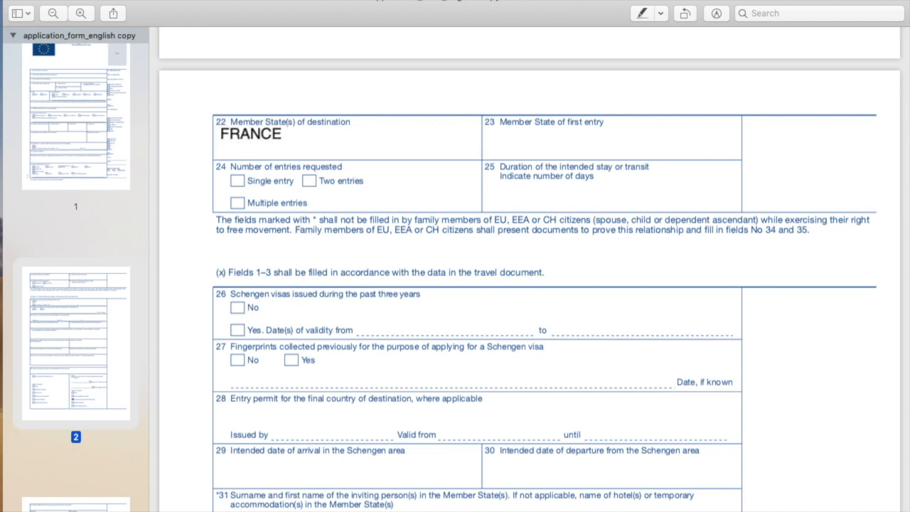
key(BackSpace)
key(BackSpace)
key(BackSpace)
key(BackSpace)
key(BackSpace)
key(BackSpace)
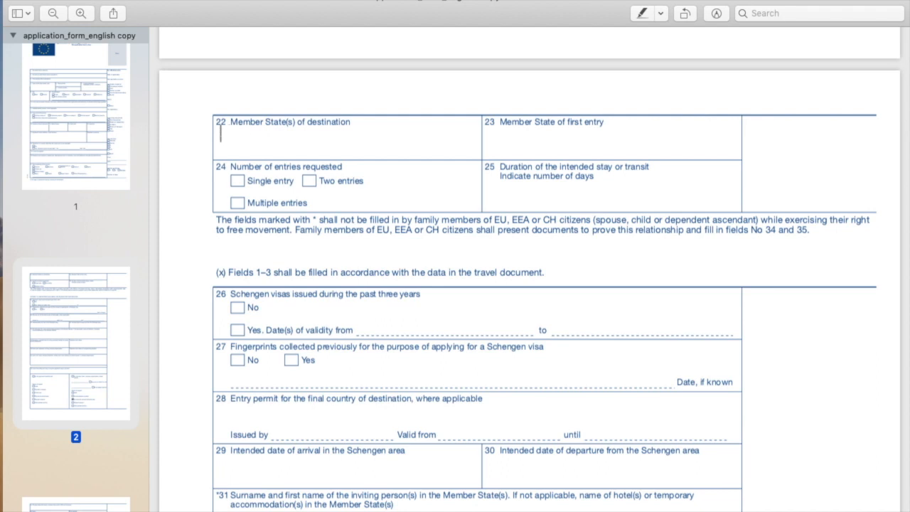
text(ITALY,)
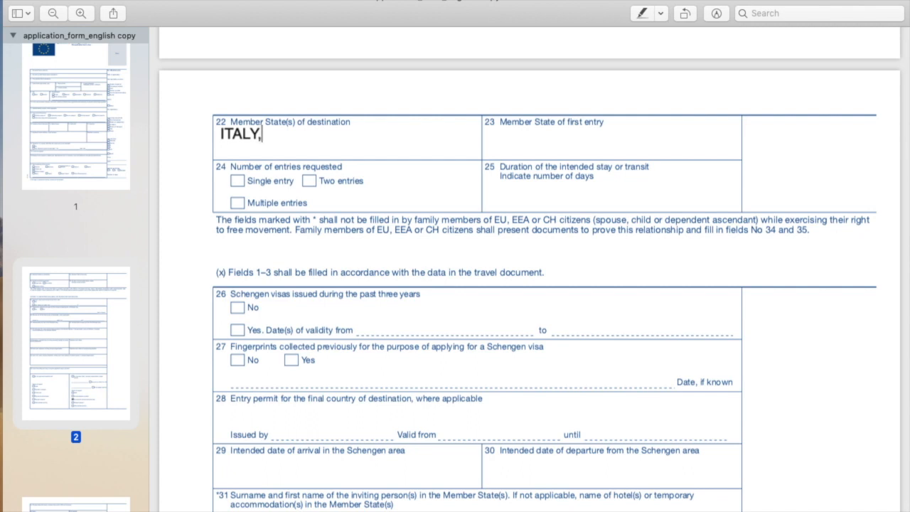
text( FRANCE)
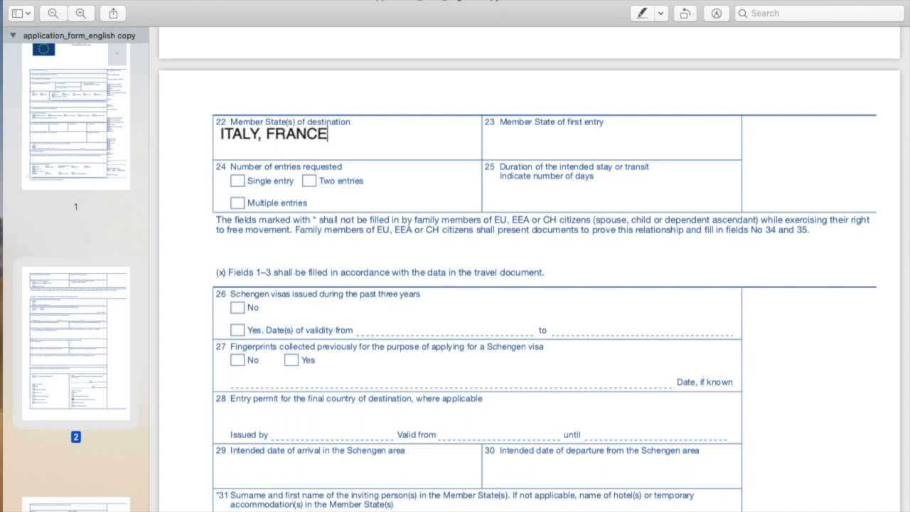
- Enter ITALY as the Member State of first entry in field 23
click(525, 138)
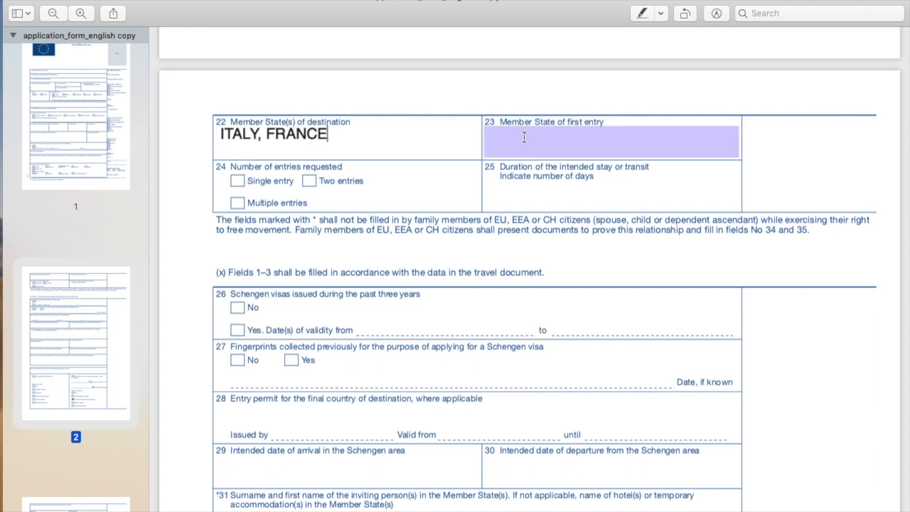
click(387, 153)
click(520, 139)
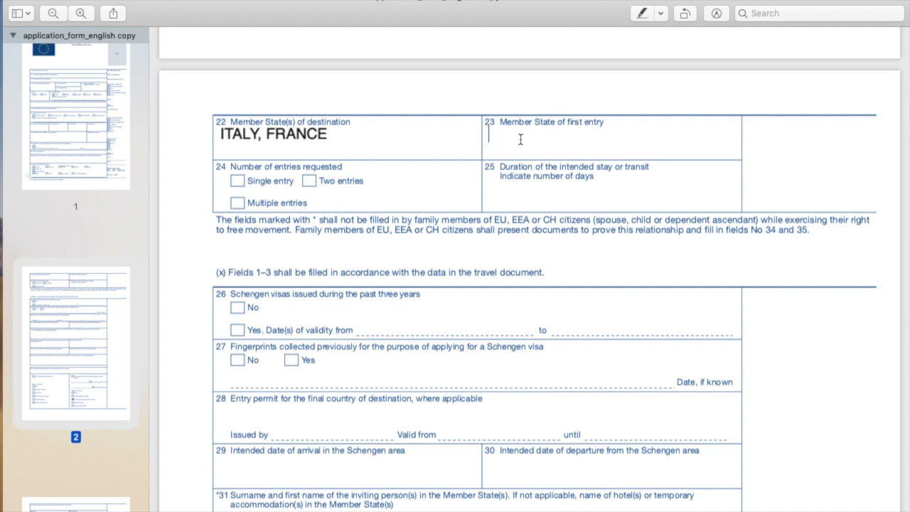
text(ITALY)
- Tick Multiple entries as the number of entries requested in field 24
click(239, 183)
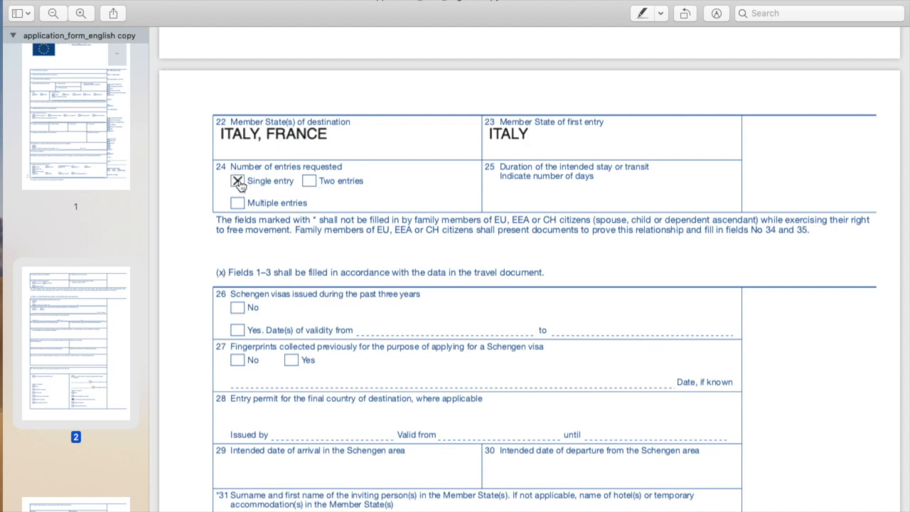
click(239, 183)
click(239, 205)
- Enter 30 as the duration of the intended stay in field 25
text(30 DAYS)
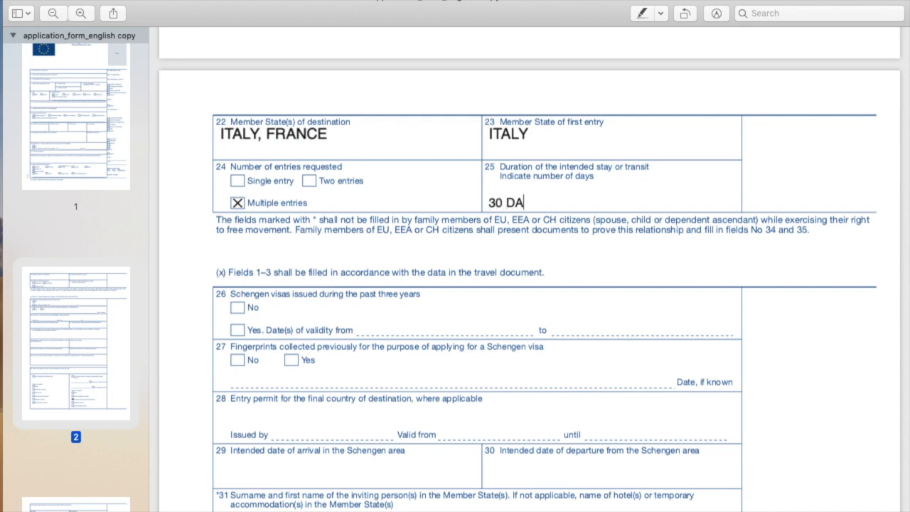
key(super+z)
scroll(508, 197, down, 4)
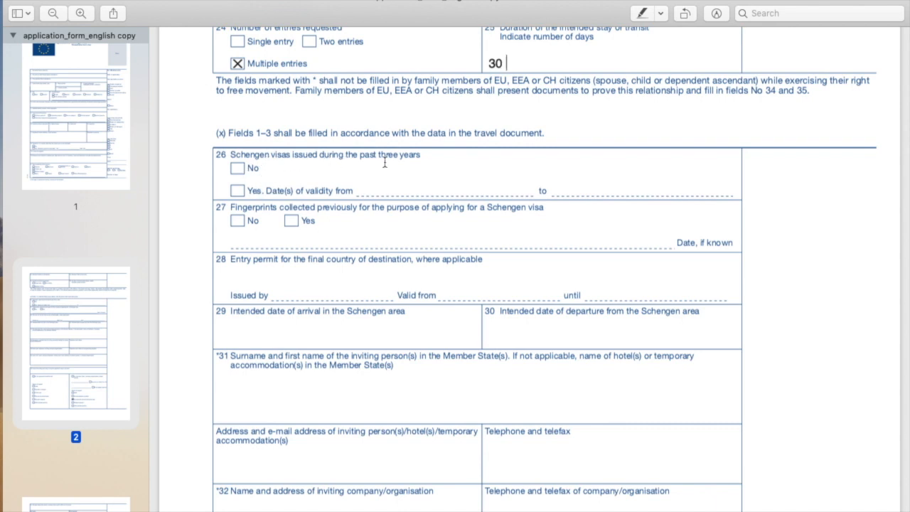
- Answer No to previous Schengen visas in field 26, leaving the visa dates blank
click(239, 195)
click(375, 186)
text(224)
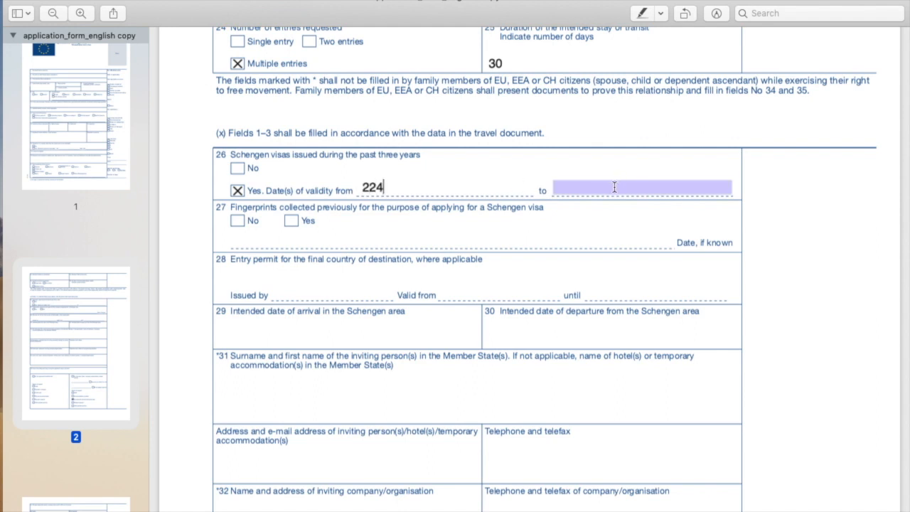
click(615, 187)
text(368)
key(BackSpace)
key(BackSpace)
key(BackSpace)
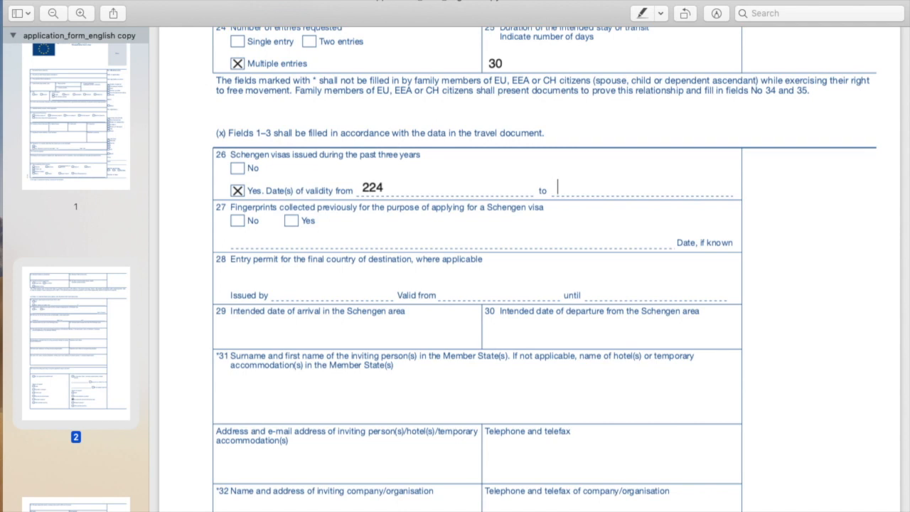
click(415, 185)
key(BackSpace)
key(BackSpace)
key(BackSpace)
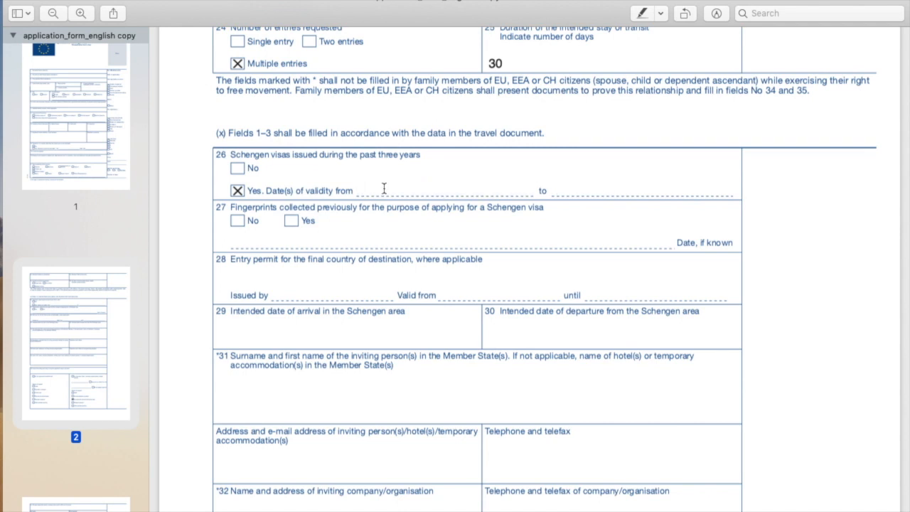
click(238, 168)
click(238, 192)
scroll(284, 234, down, 2)
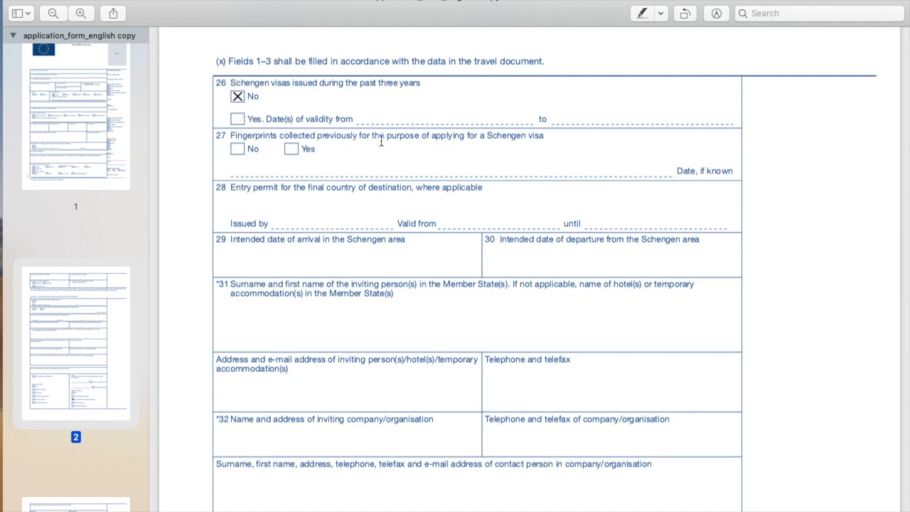
- Answer No to previously collected fingerprints in field 27
click(291, 150)
click(292, 150)
click(238, 149)
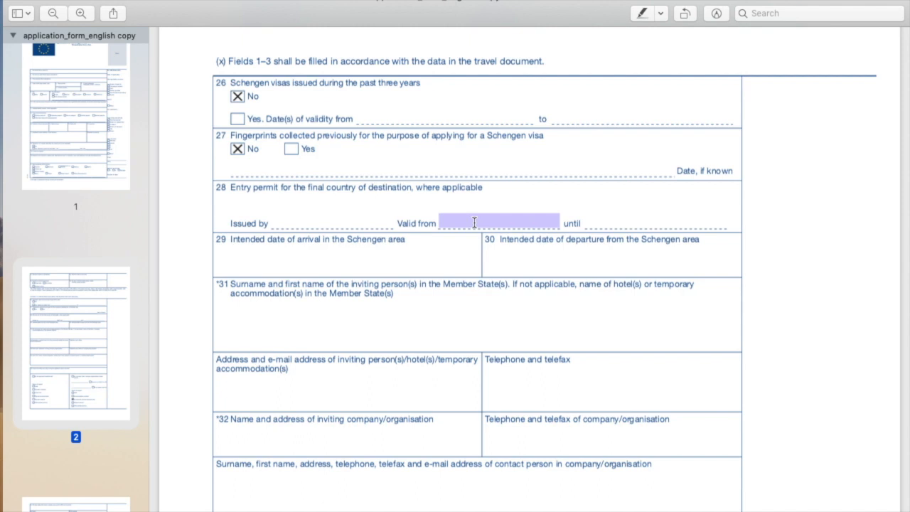
- Clear the issuer, valid-from and until entries of field 28
click(312, 223)
text(JAPAN)
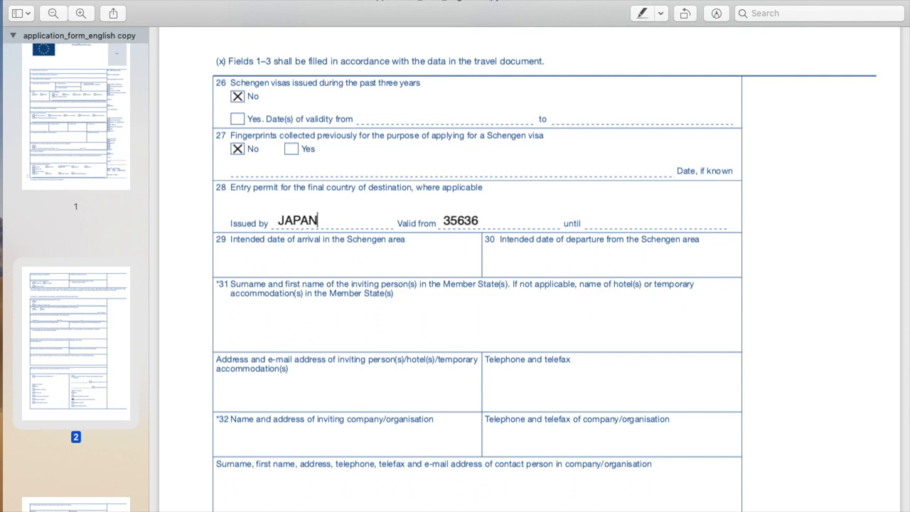
click(597, 215)
text(364674)
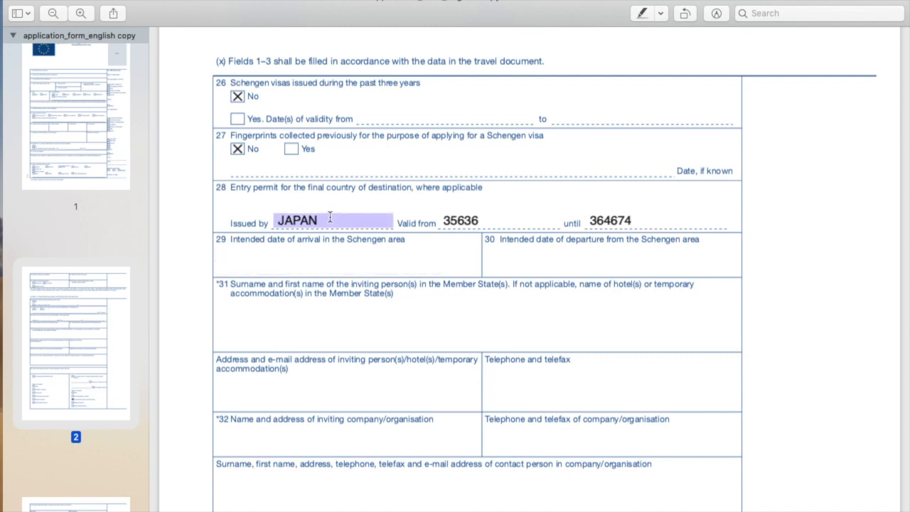
key(BackSpace)
key(BackSpace)
key(BackSpace)
key(BackSpace)
key(BackSpace)
click(490, 219)
key(BackSpace)
key(BackSpace)
key(BackSpace)
key(BackSpace)
key(BackSpace)
click(681, 220)
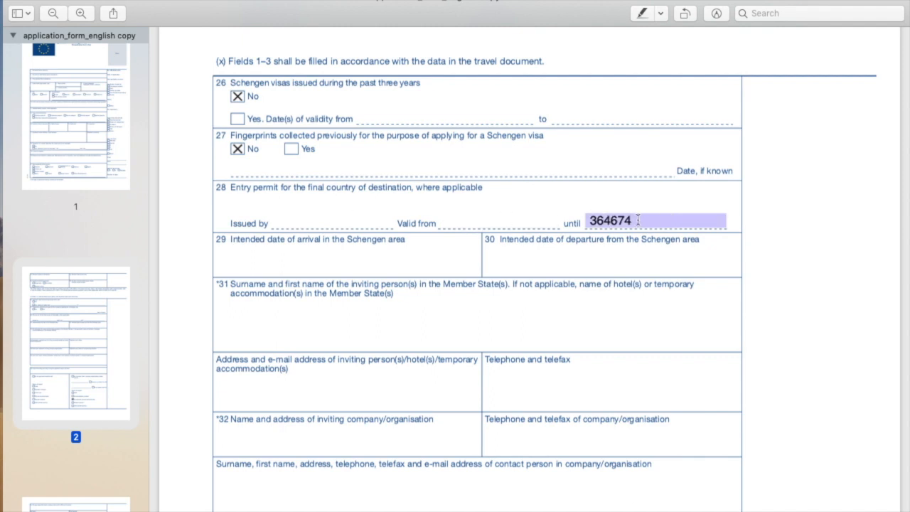
key(BackSpace)
key(BackSpace)
key(BackSpace)
key(BackSpace)
key(BackSpace)
key(BackSpace)
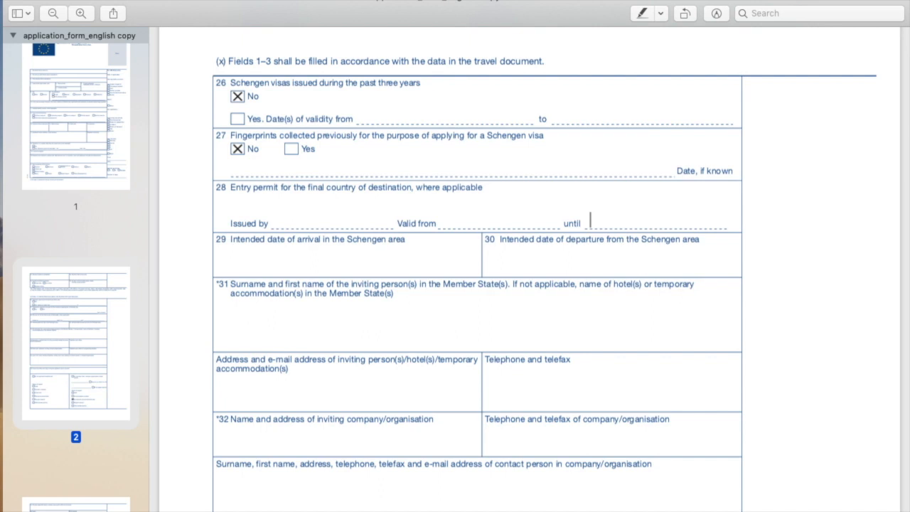
- Enter N/A in field 28's entry permit entries
click(288, 216)
text(N/A)
key(Tab)
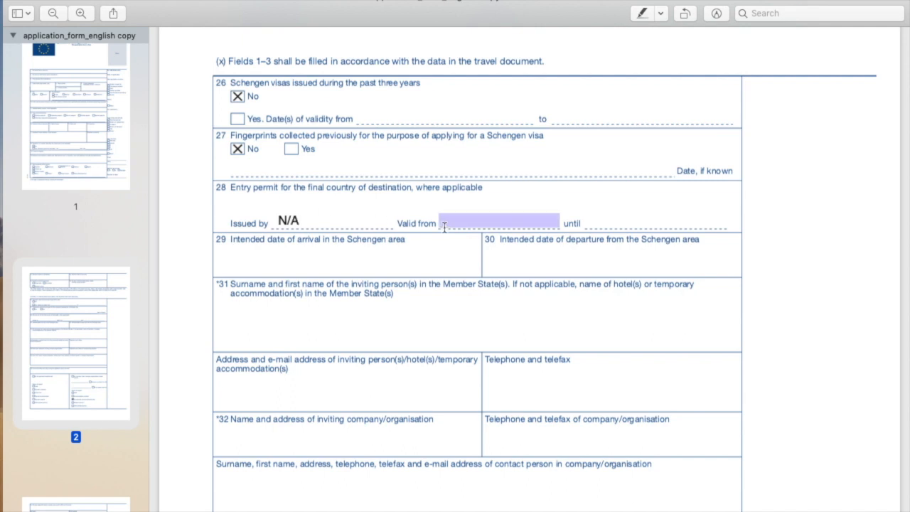
text(N/A)
key(Tab)
text(N/A)
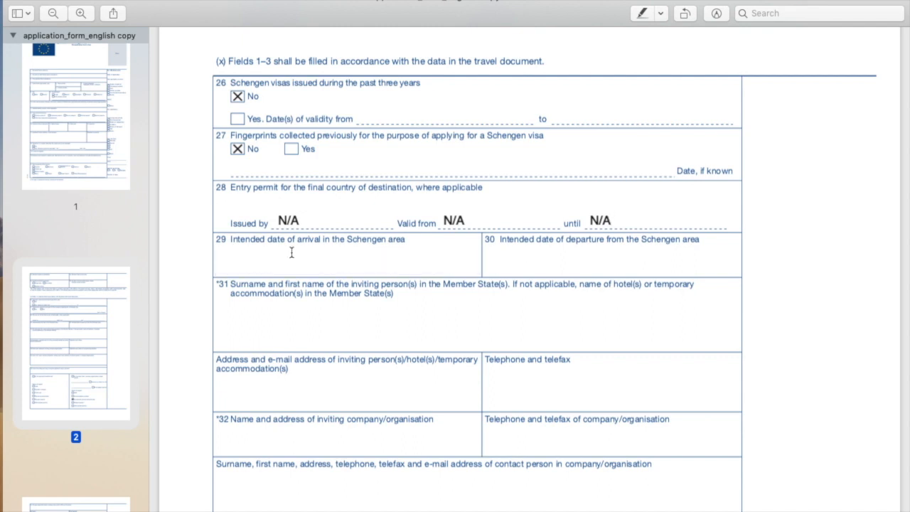
- Enter arrival date 13-12-2019 in field 29 and departure date 13-1-2020 in field 30
click(257, 263)
text(13-12-2019)
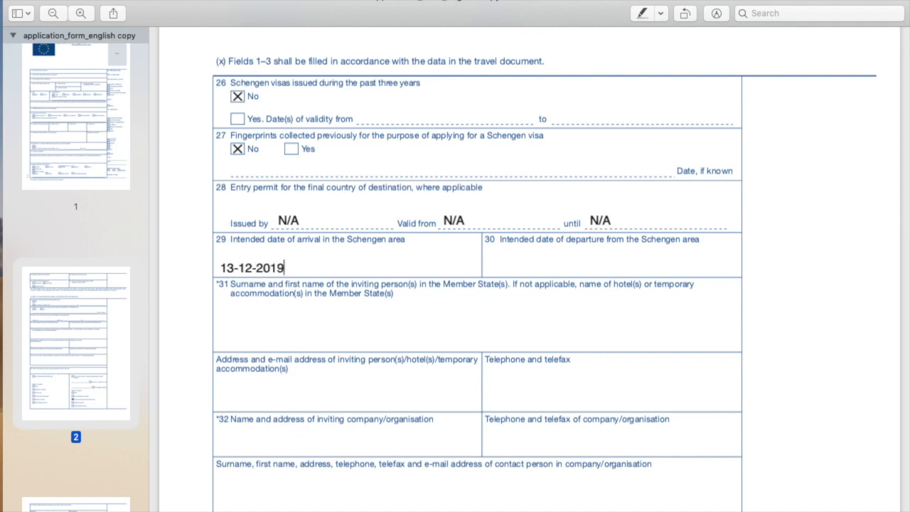
click(505, 265)
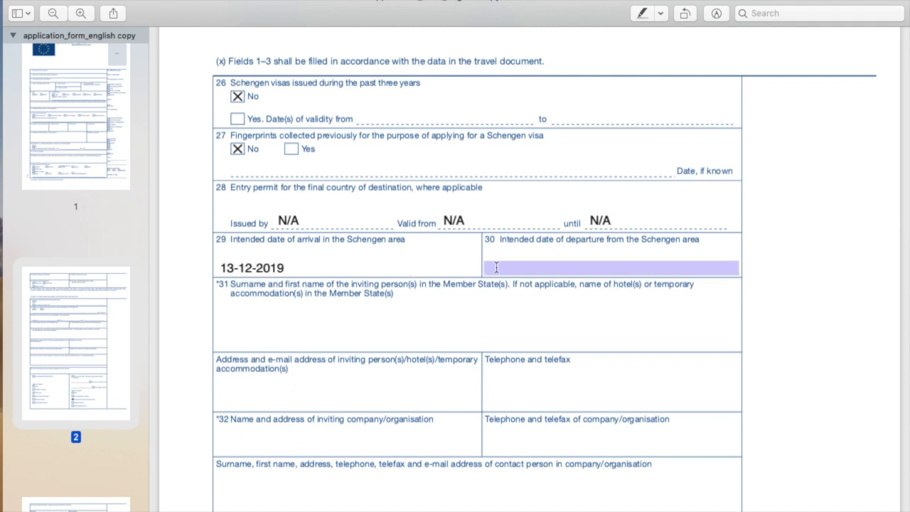
click(497, 267)
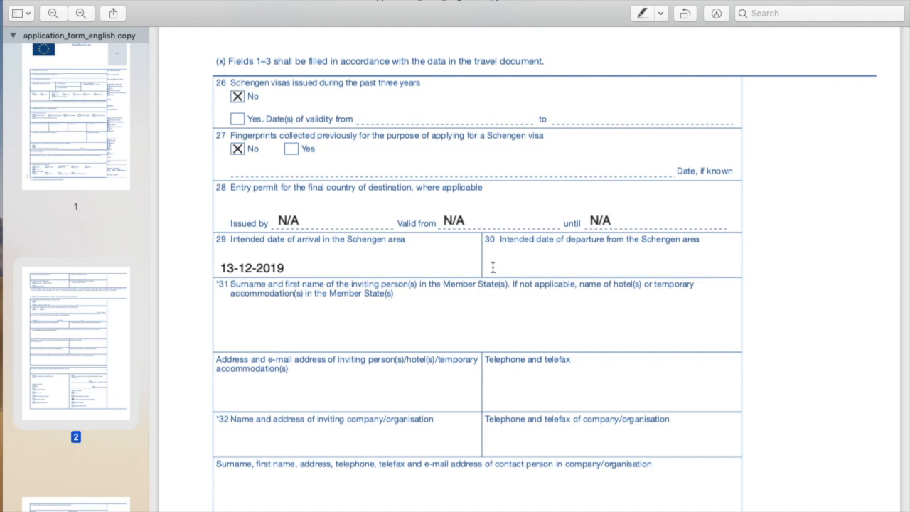
text(13-1-201)
key(BackSpace)
text(22)
key(BackSpace)
key(BackSpace)
text(20)
click(221, 305)
- Replace the test name in field 31 with WESTWOOD HOTEL
text(KANYE WEST)
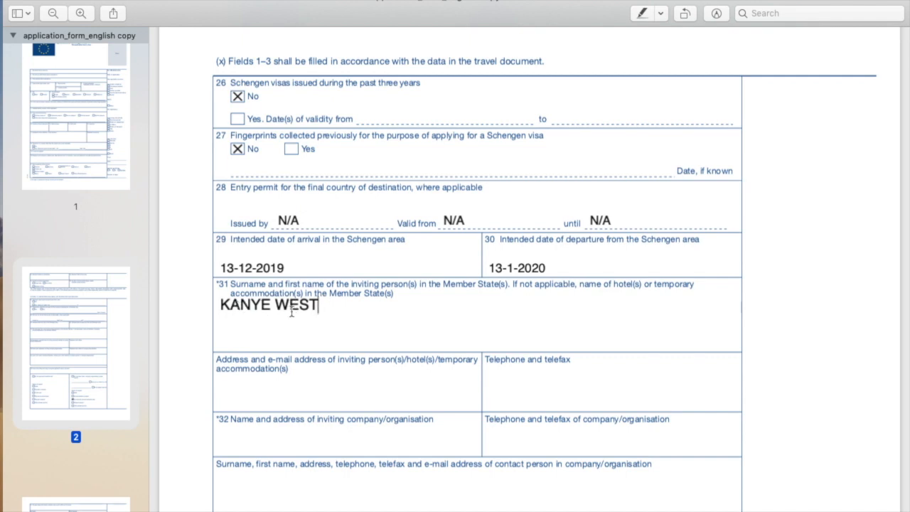
key(BackSpace)
key(BackSpace)
key(BackSpace)
key(BackSpace)
key(BackSpace)
key(BackSpace)
key(BackSpace)
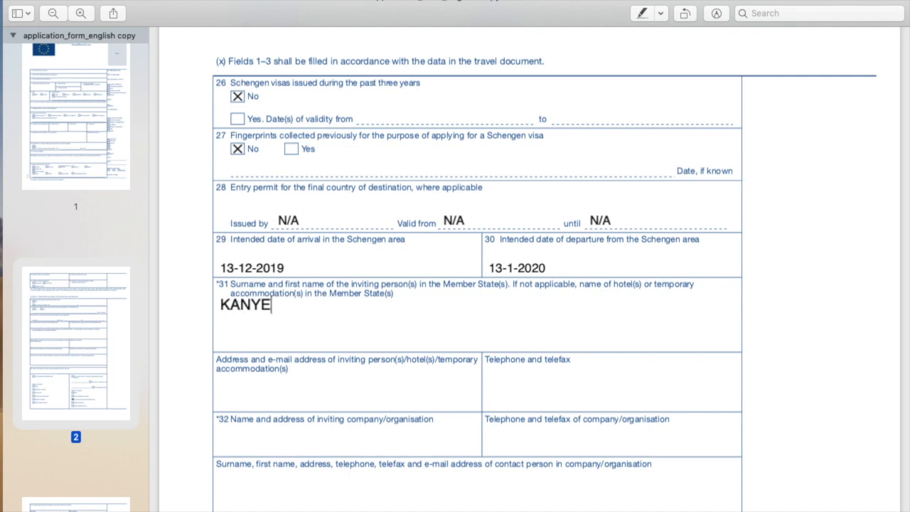
key(BackSpace)
key(BackSpace)
key(BackSpace)
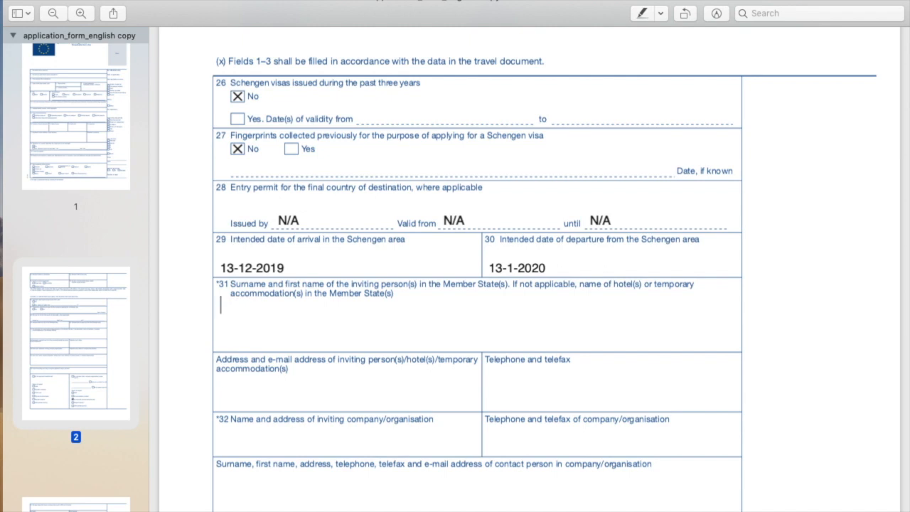
text(WEST)
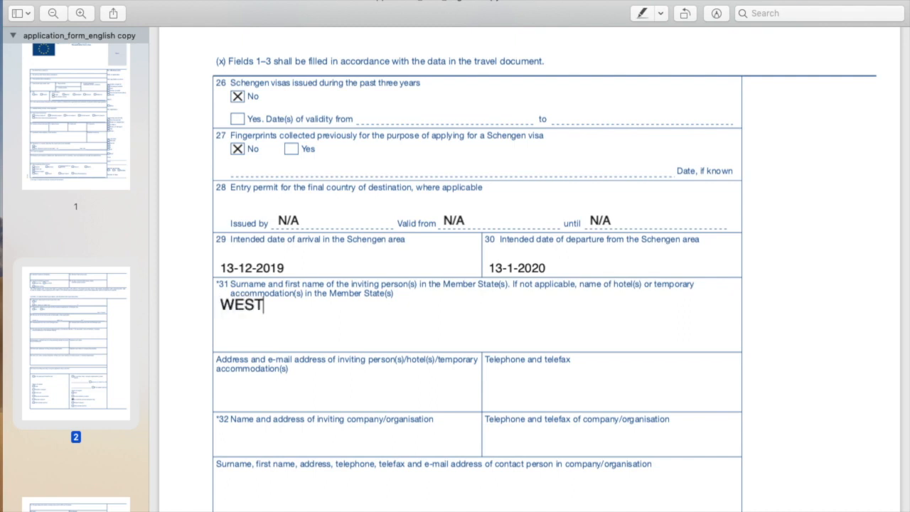
text(WOOD )
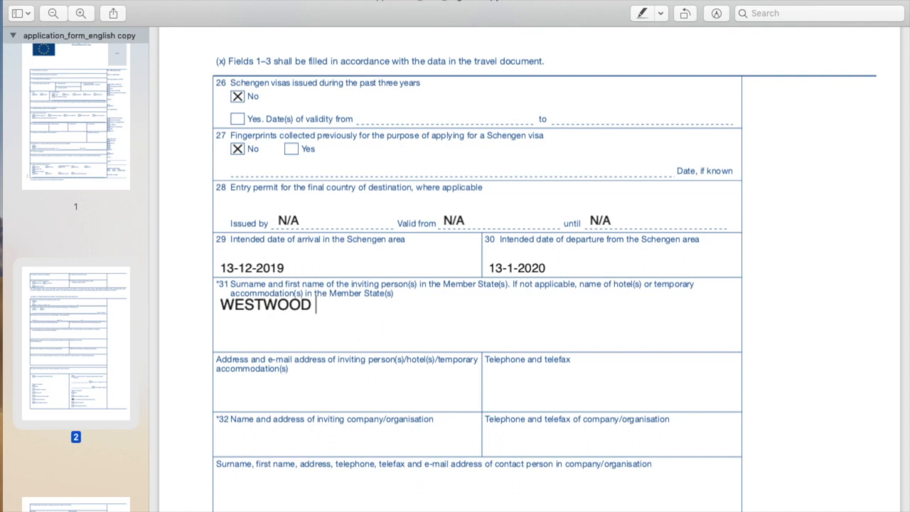
text(HOTEL)
scroll(258, 311, down, 3)
click(257, 308)
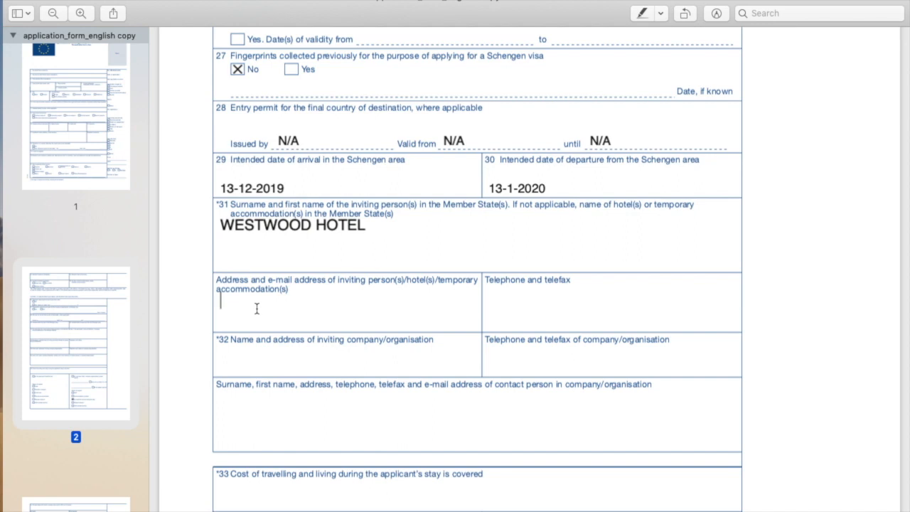
click(248, 231)
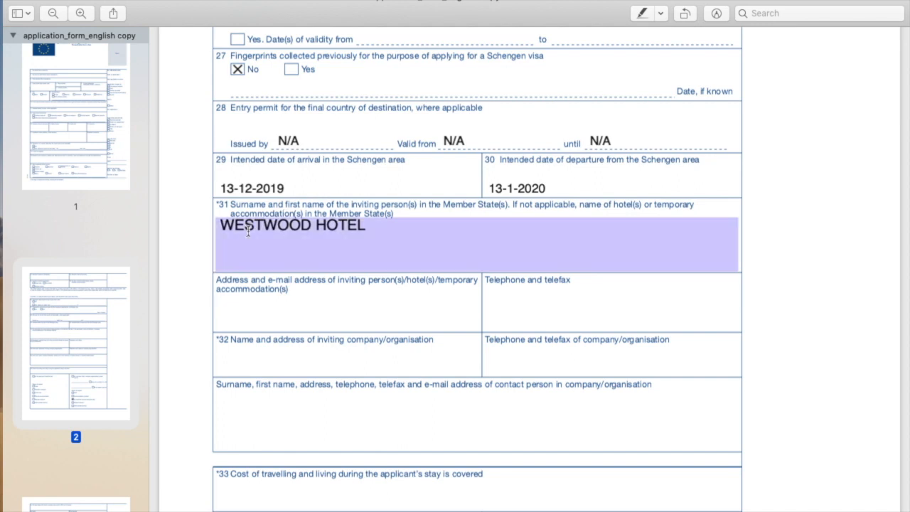
- Type the hotel's street address into the accommodation address field, correcting it once
click(237, 306)
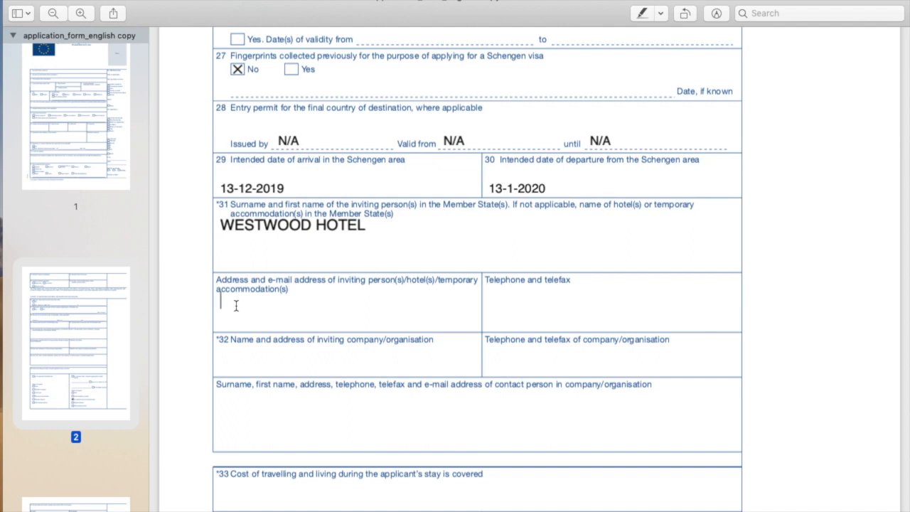
text(13 GREEKWOOD )
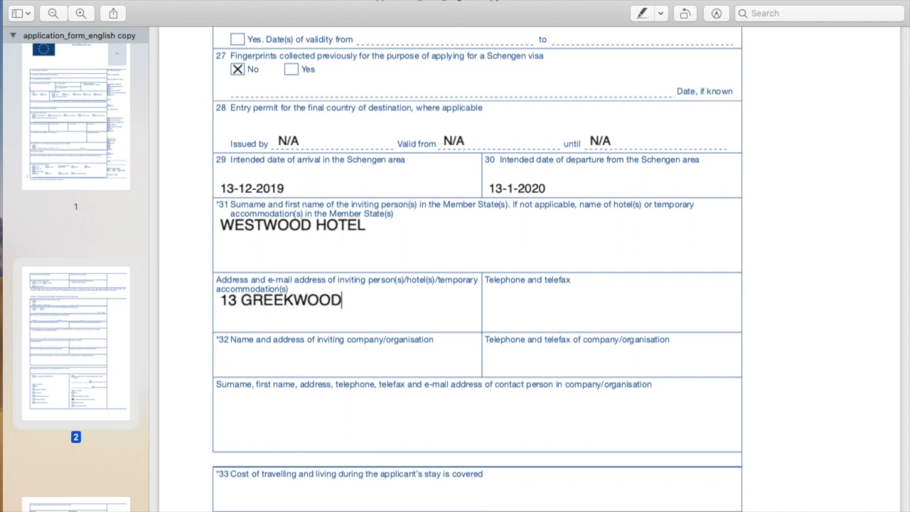
text(OFF BLA B)
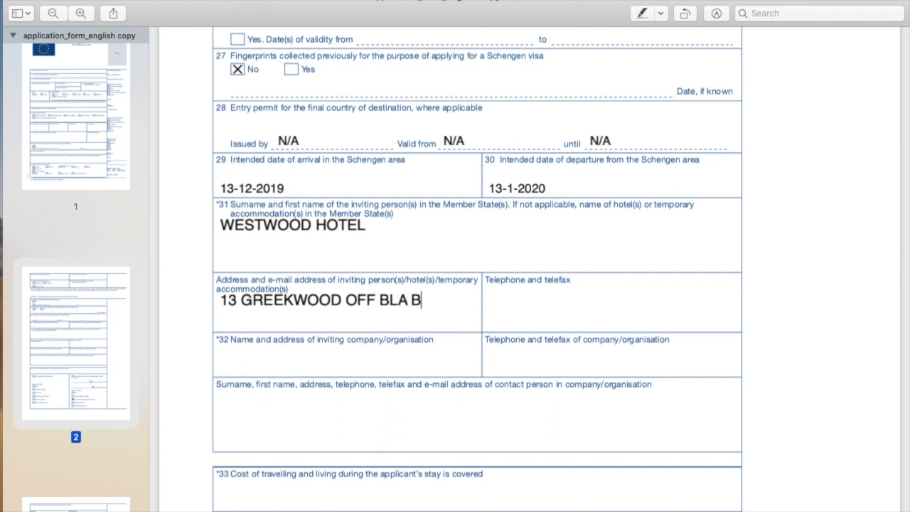
text(LA VENICE)
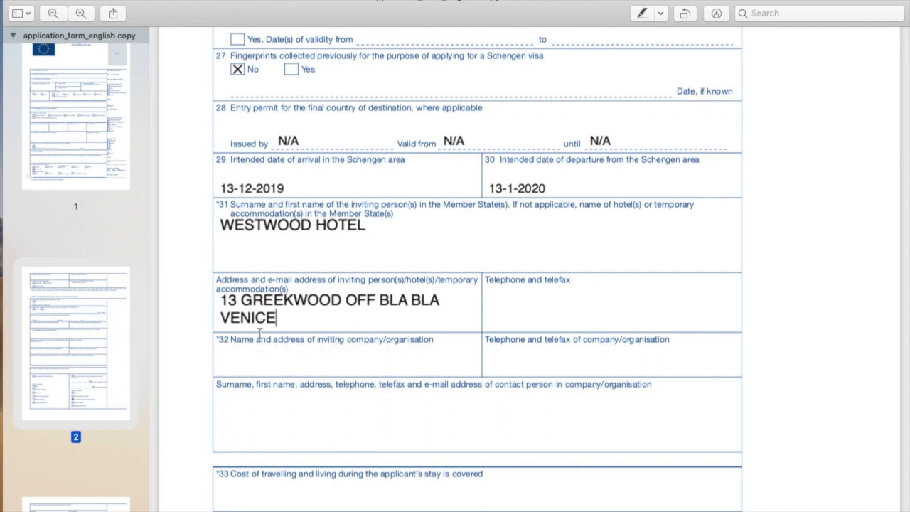
key(BackSpace)
key(BackSpace)
key(BackSpace)
key(BackSpace)
key(BackSpace)
key(BackSpace)
key(BackSpace)
key(BackSpace)
key(BackSpace)
key(BackSpace)
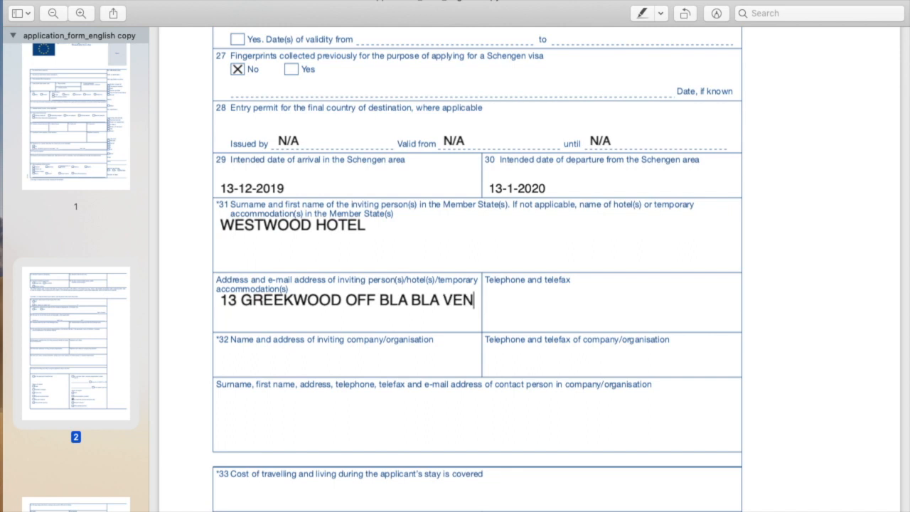
key(BackSpace)
key(BackSpace)
key(BackSpace)
key(BackSpace)
key(BackSpace)
key(BackSpace)
key(BackSpace)
key(BackSpace)
key(BackSpace)
key(BackSpace)
key(BackSpace)
key(BackSpace)
key(BackSpace)
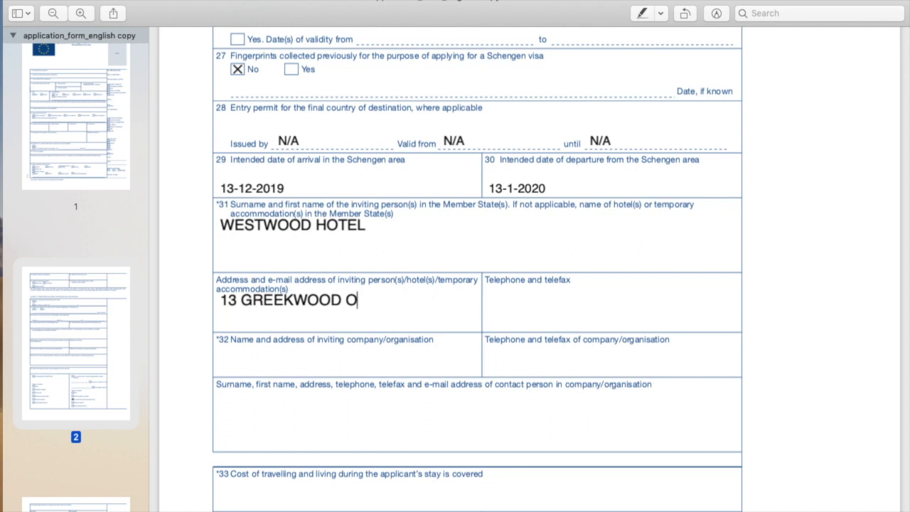
key(BackSpace)
key(BackSpace)
key(BackSpace)
key(BackSpace)
key(BackSpace)
key(BackSpace)
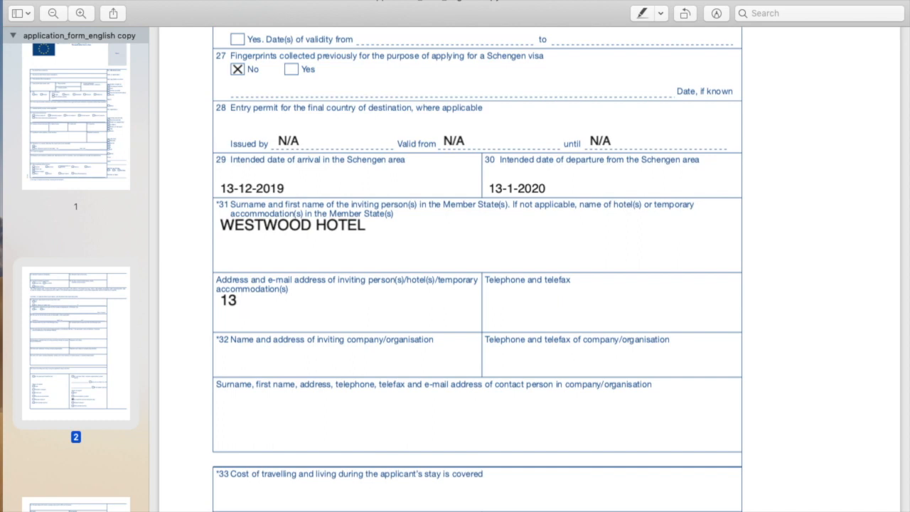
text(GREEKWOOD OFF BLA BLA VENICE)
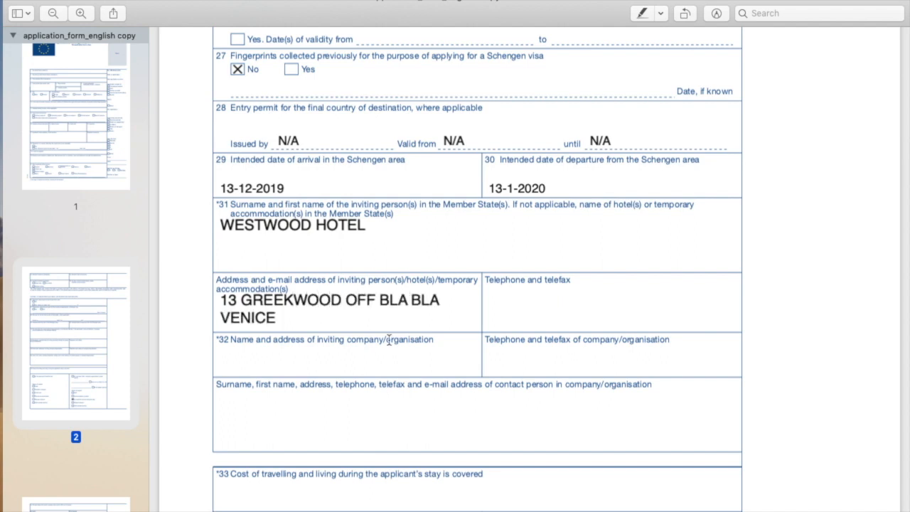
- Enter the hotel's telephone number, then ARMY as inviting company with its telephone number
click(511, 309)
text(134253536)
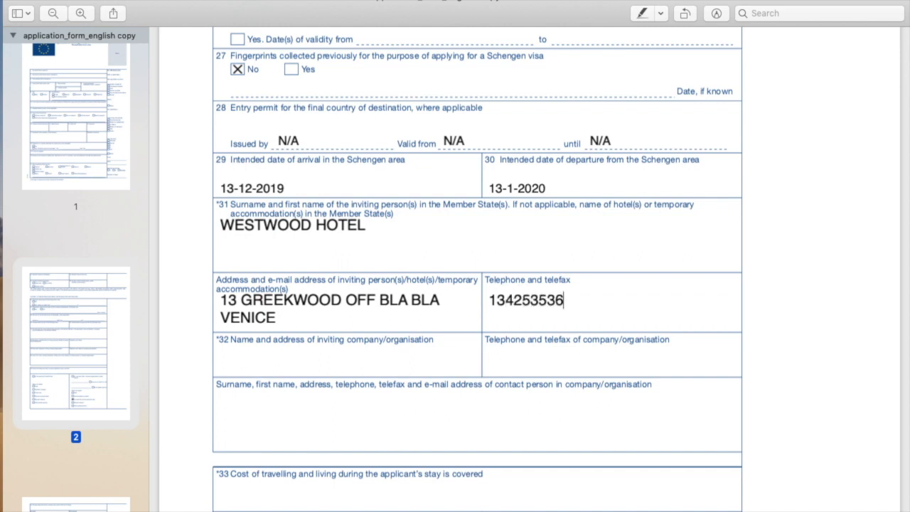
click(252, 362)
text(ARMY)
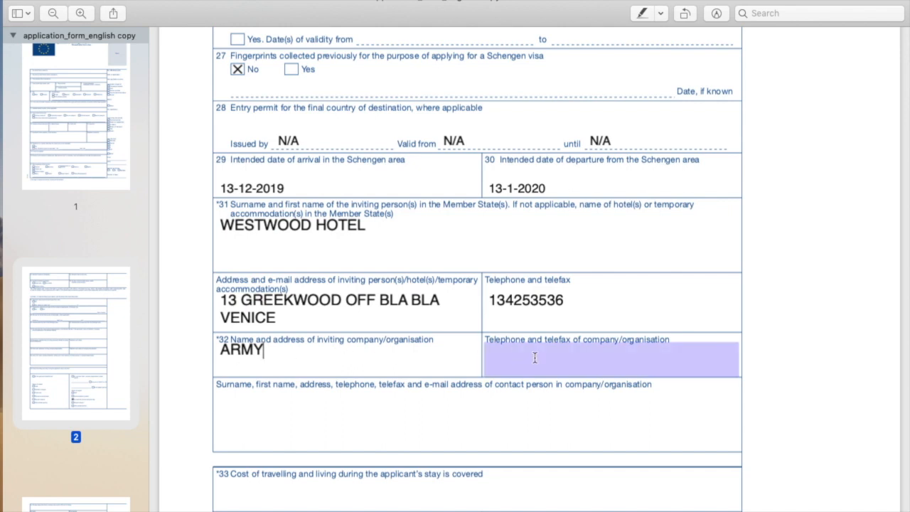
click(498, 359)
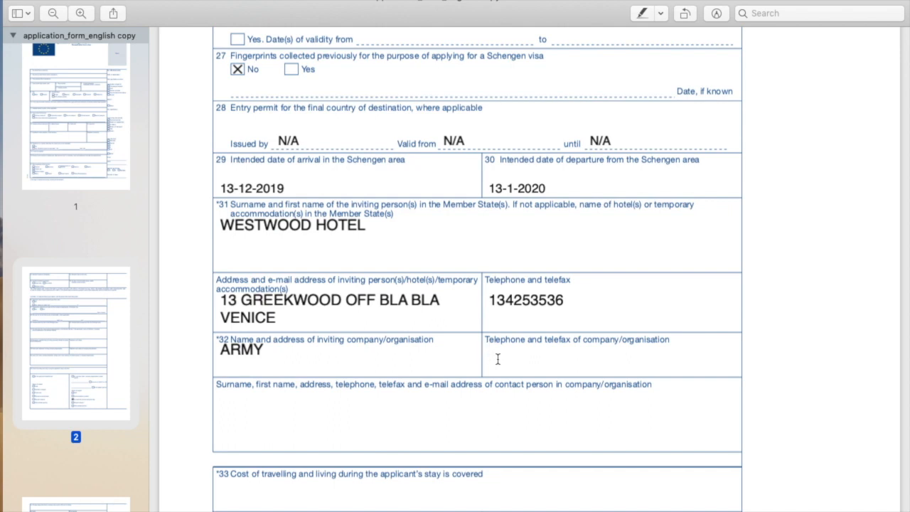
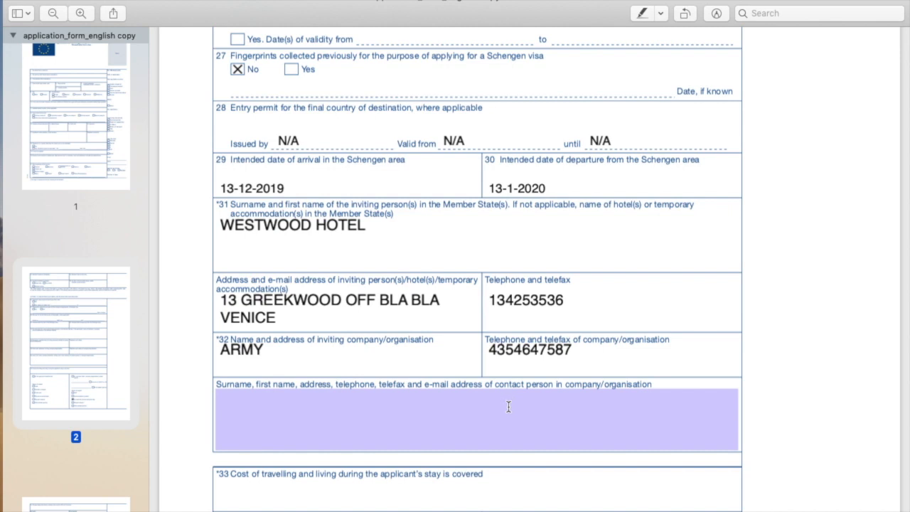
scroll(507, 406, down, 5)
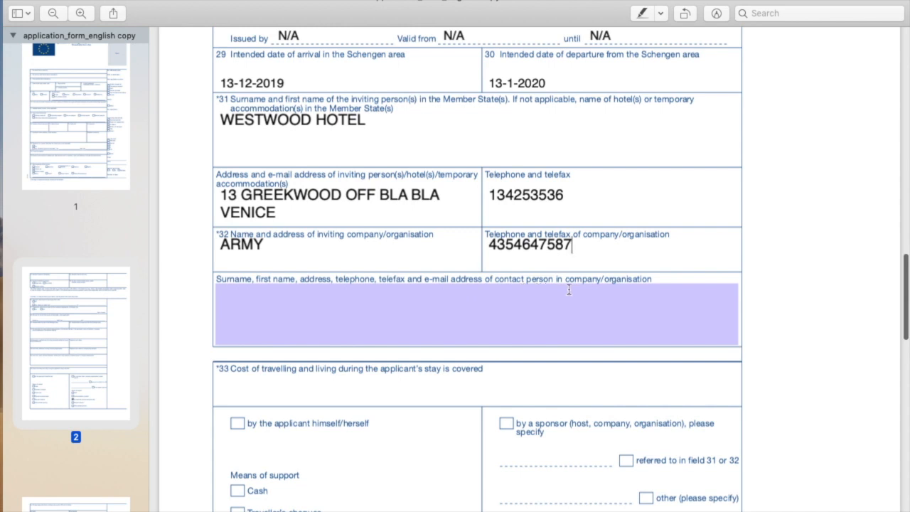
- Fill the contact-person field with the contact's name, details and e-mail on separate lines
click(226, 306)
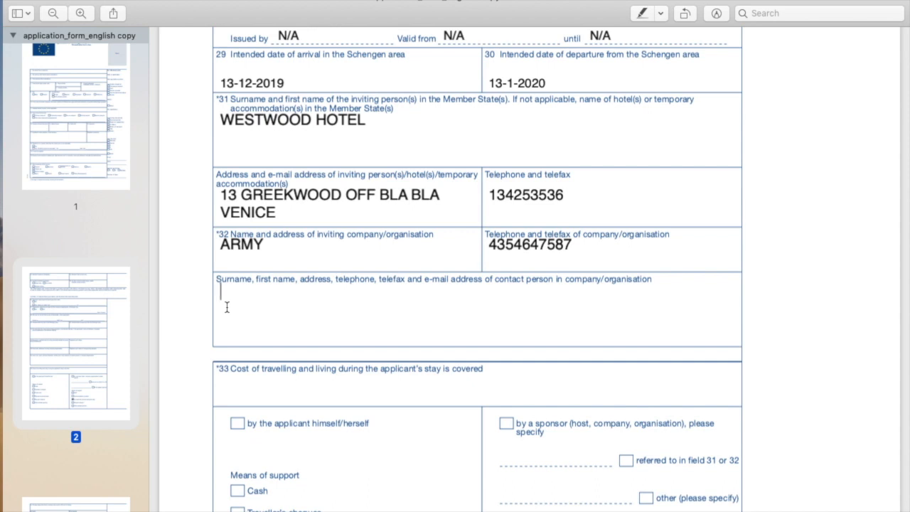
text(REYRURU)
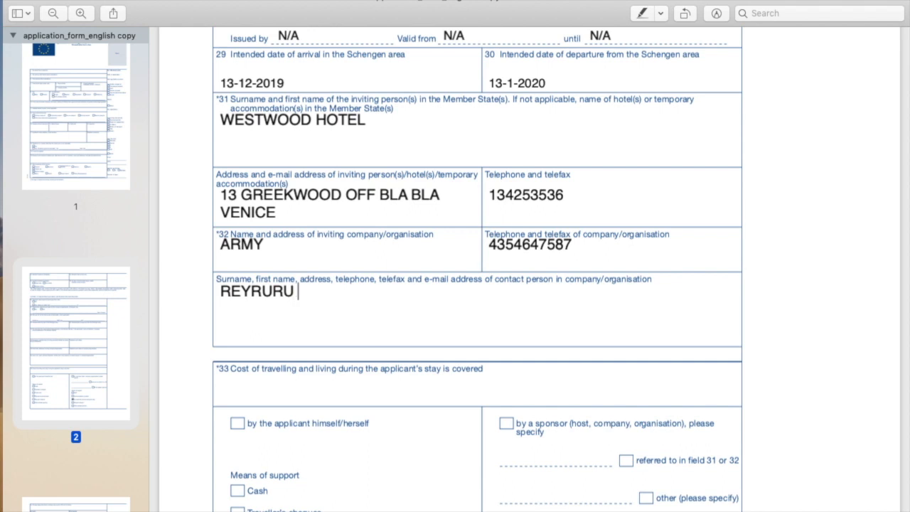
text( THRHTRH)
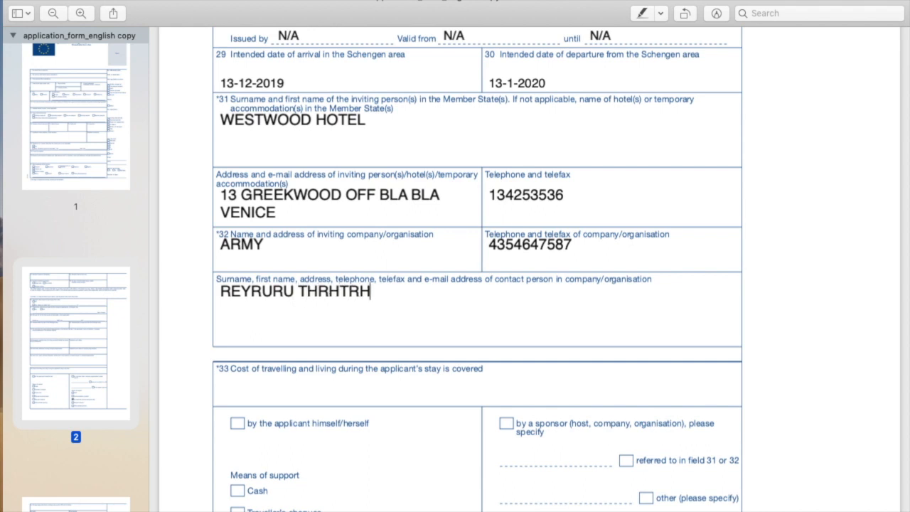
key(Return)
text(REGHRHYTUJ)
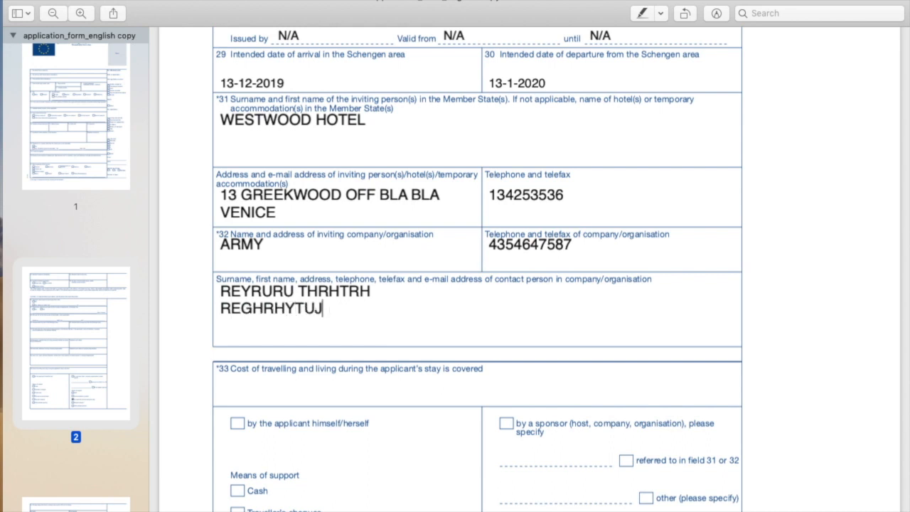
text( 245356)
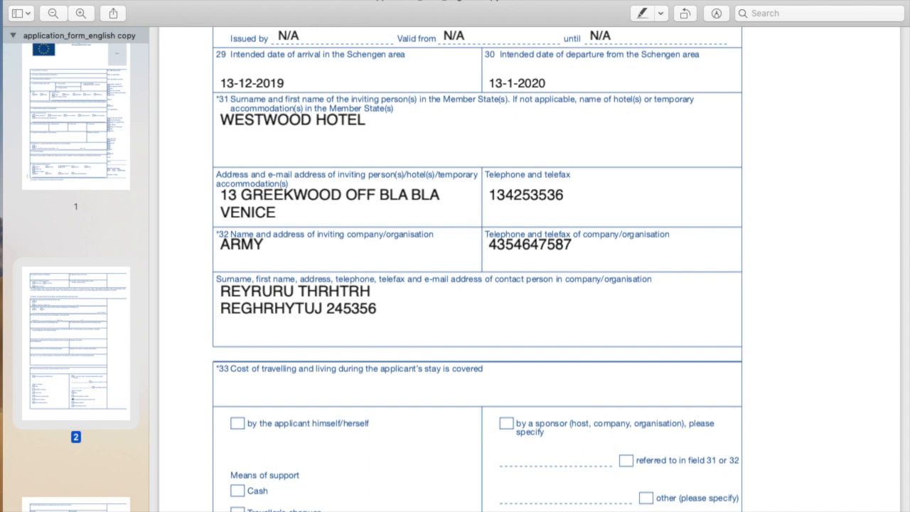
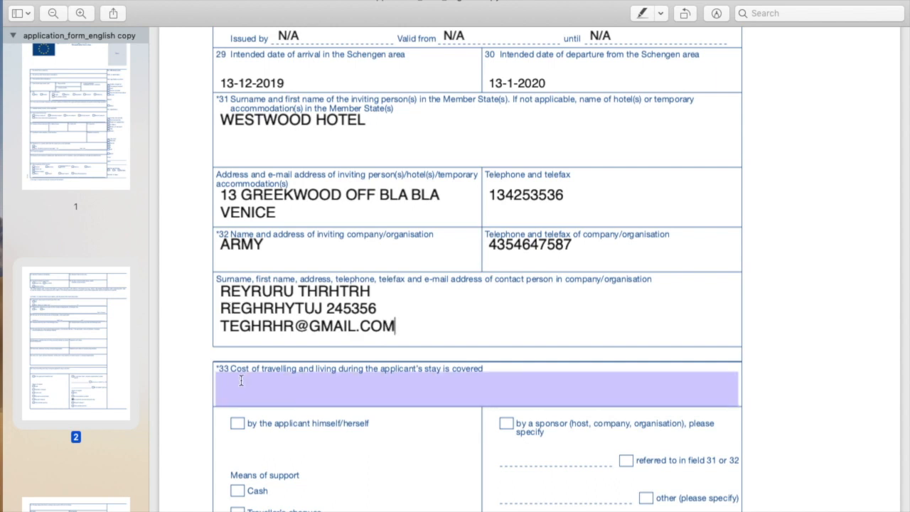
- Leave Cash and Credit card unticked under the applicant's own means of support
scroll(241, 378, down, 3)
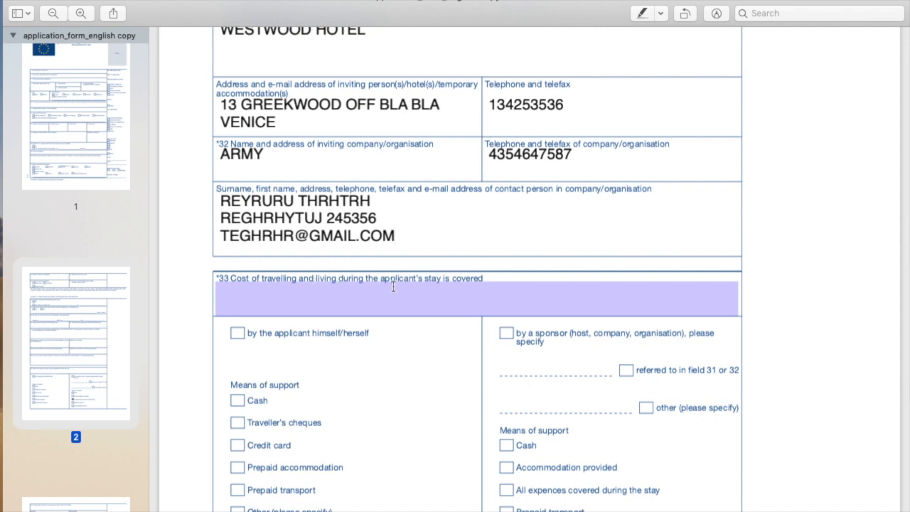
click(470, 288)
scroll(341, 270, down, 5)
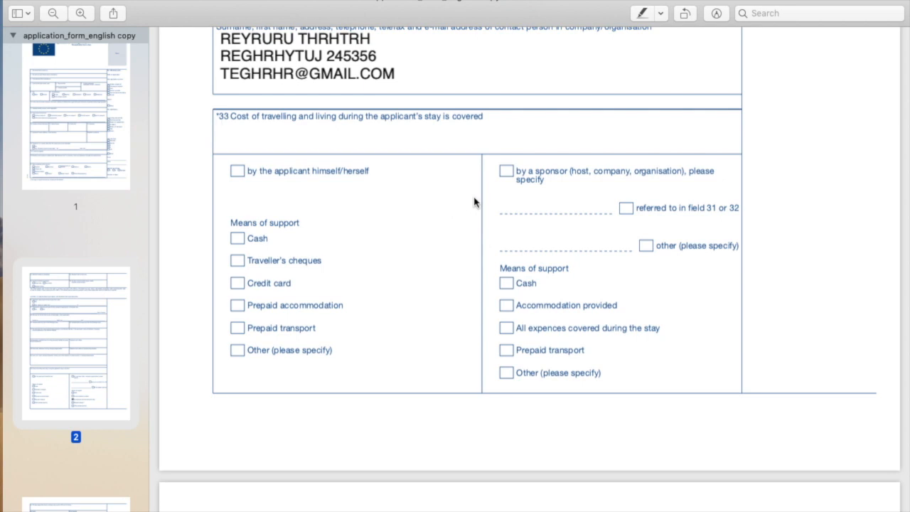
click(237, 242)
click(568, 198)
click(238, 239)
click(239, 284)
- Mark the cost of the trip as covered by a sponsor
click(507, 172)
scroll(679, 141, up, 10)
scroll(674, 135, down, 3)
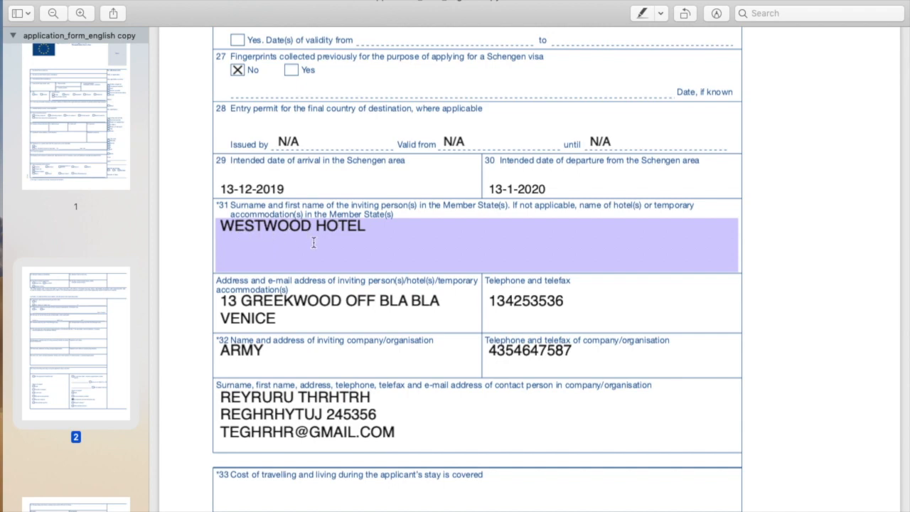
scroll(308, 243, down, 8)
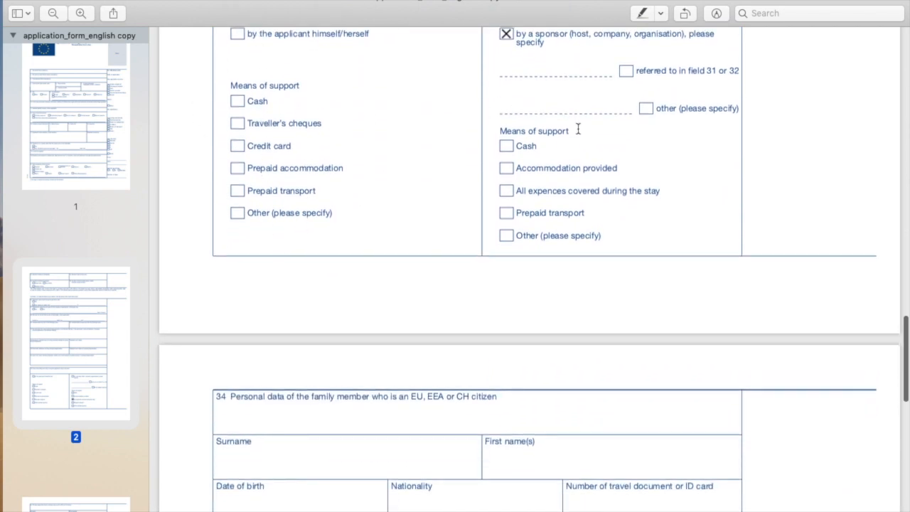
scroll(577, 128, up, 3)
click(579, 165)
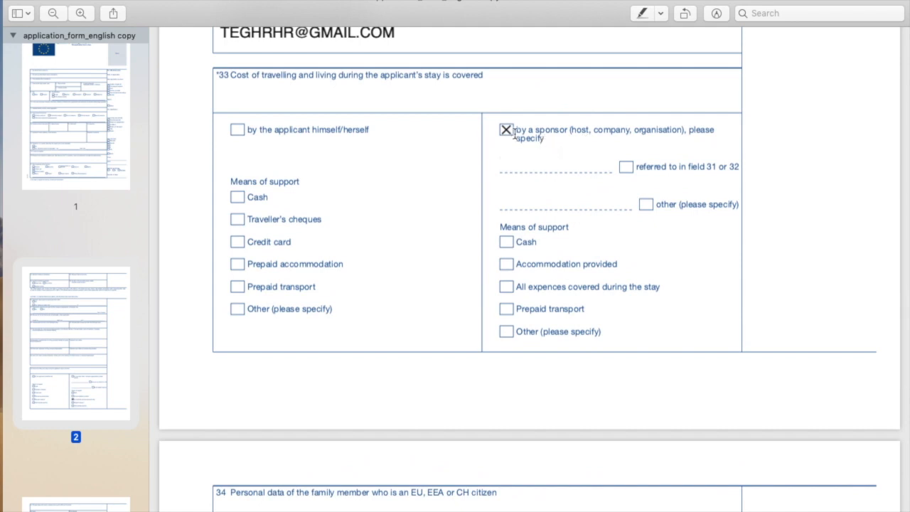
click(553, 161)
- Specify the sponsor as other, 'US ARMY', with all expenses covered during the stay
click(626, 167)
click(533, 200)
text(US ARMY)
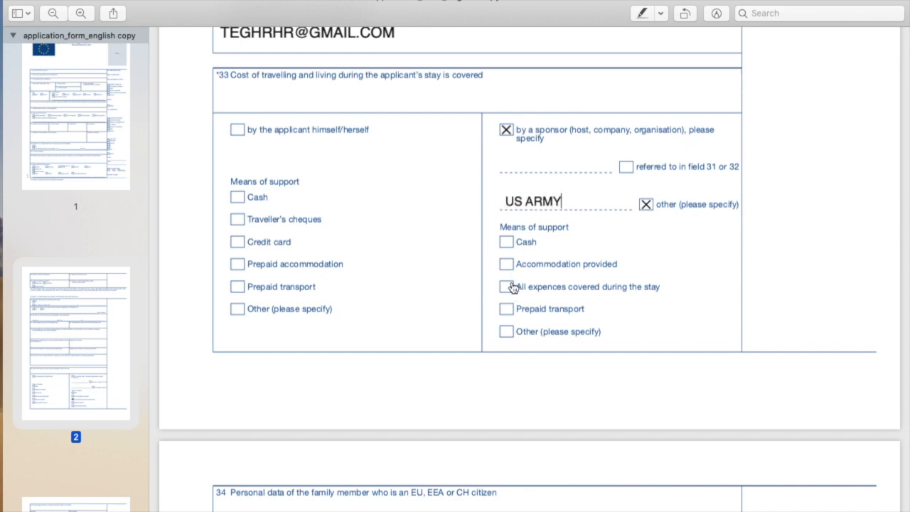
click(510, 287)
- Enter placeholder surname and first name, and birth date 445456 for the family member
scroll(518, 308, down, 5)
click(325, 144)
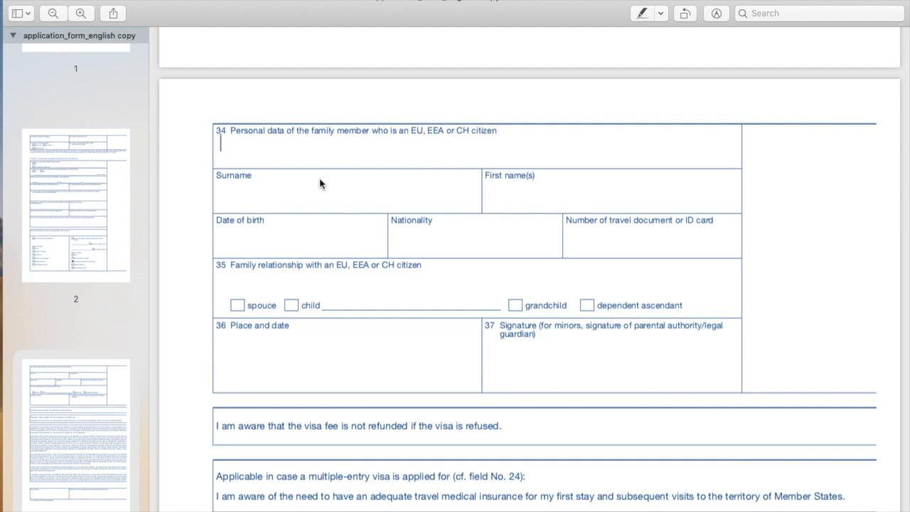
click(242, 196)
text(TRHHFTHT)
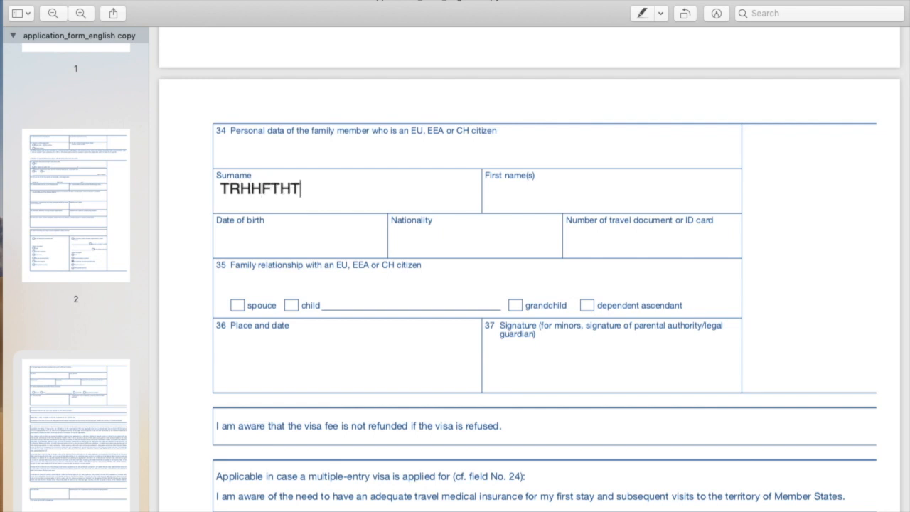
click(505, 204)
text(TRHHRTHR)
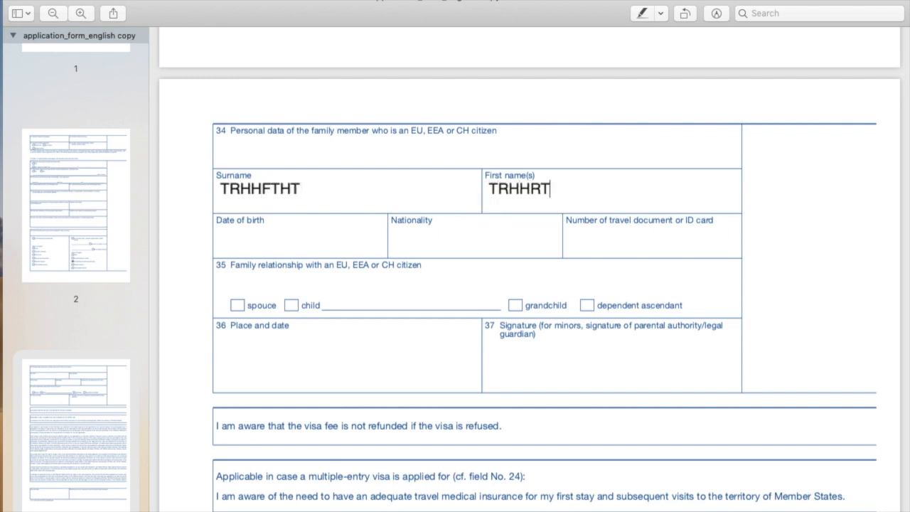
click(283, 231)
text(445456)
click(415, 236)
text(5656)
key(BackSpace)
key(BackSpace)
key(BackSpace)
key(BackSpace)
text(TRHGHR)
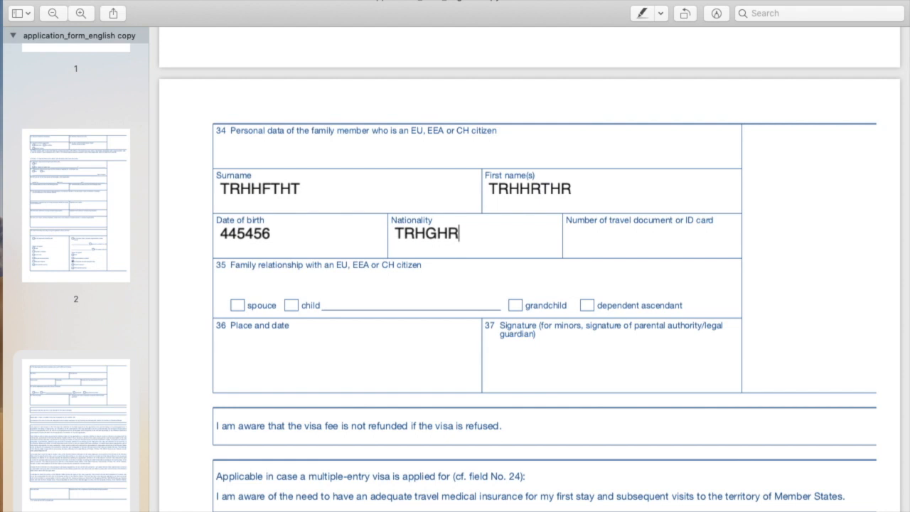
key(BackSpace)
key(BackSpace)
key(BackSpace)
key(BackSpace)
key(BackSpace)
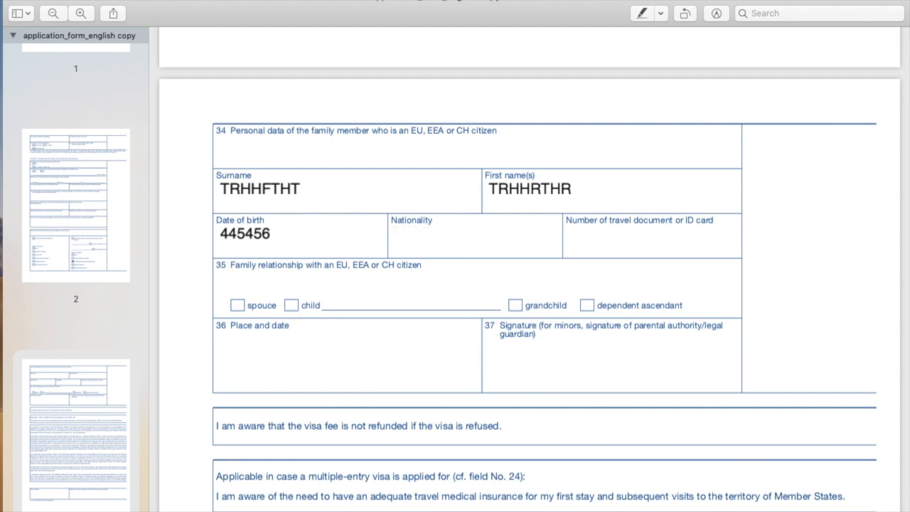
text(ITALY)
key(Tab)
click(616, 243)
text(214545754)
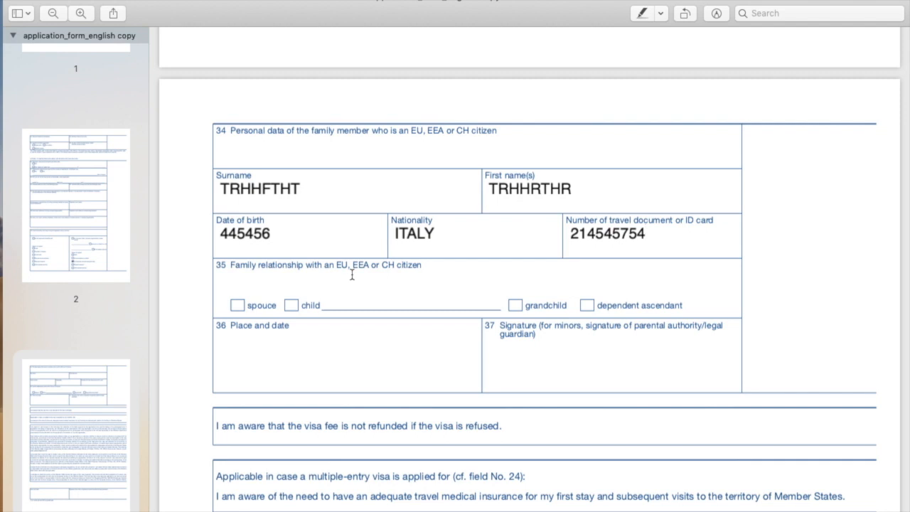
- Mark the relationship as spouse, clear the stray child marks, and undo the Surname entry
click(238, 306)
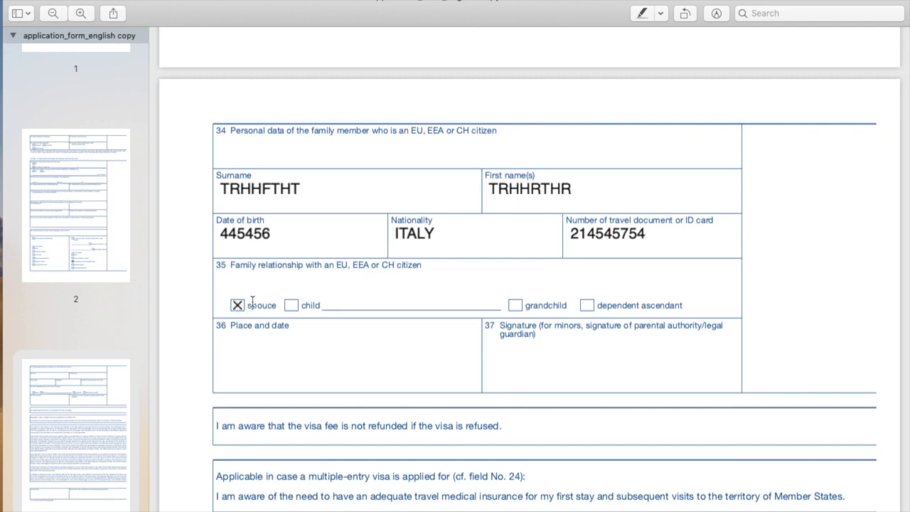
click(292, 306)
click(299, 346)
scroll(299, 346, down, 3)
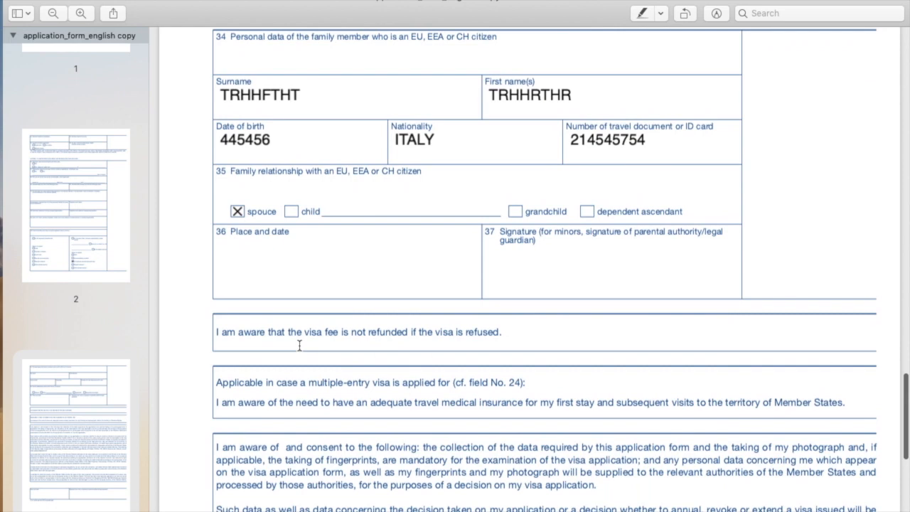
key(super+z)
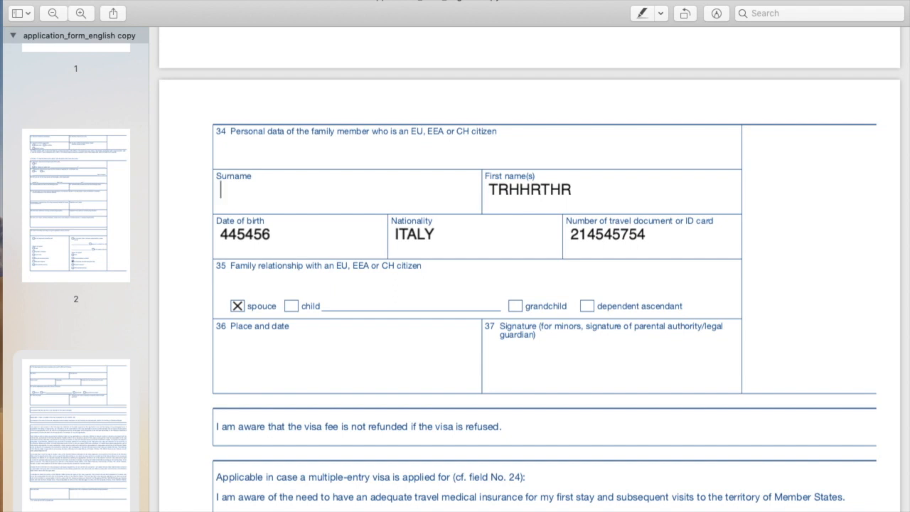
- Enter N/A in the family member's Surname and First name(s) fields
text(N/A)
click(574, 184)
key(BackSpace)
key(BackSpace)
key(BackSpace)
key(BackSpace)
key(BackSpace)
key(BackSpace)
key(BackSpace)
key(BackSpace)
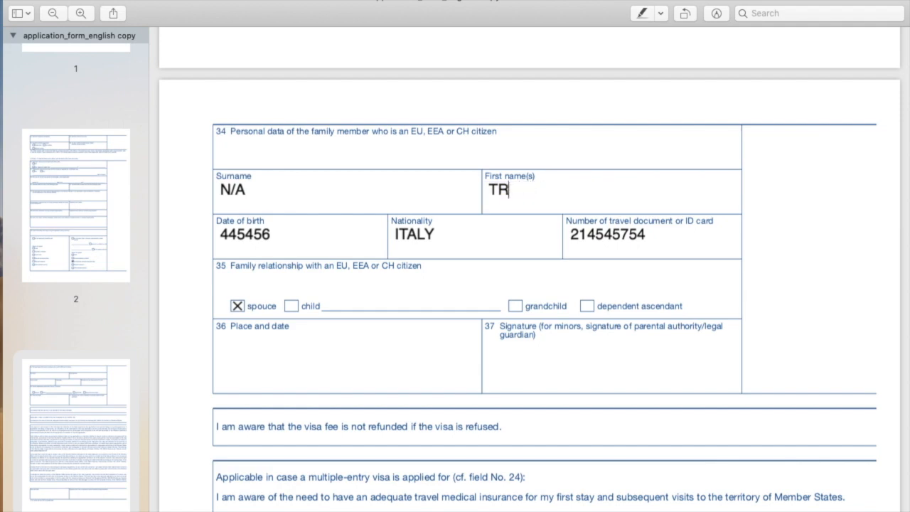
text(N/A)
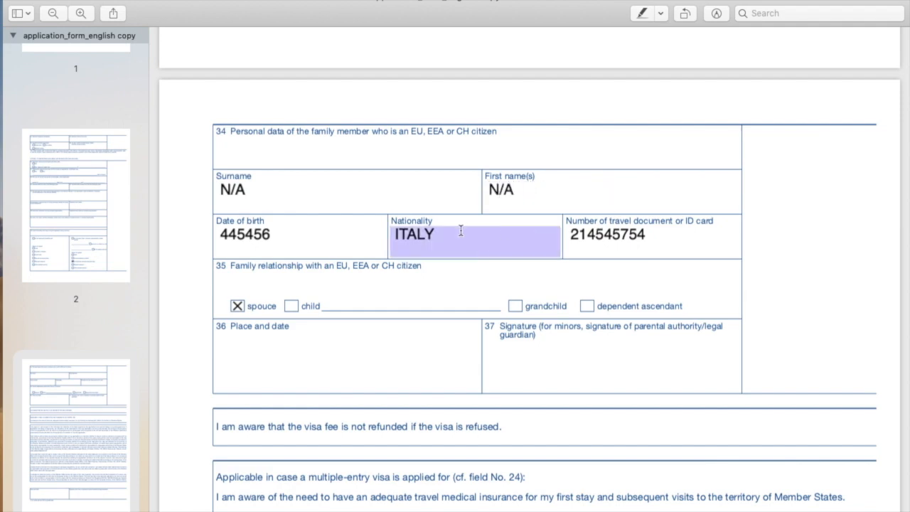
click(311, 235)
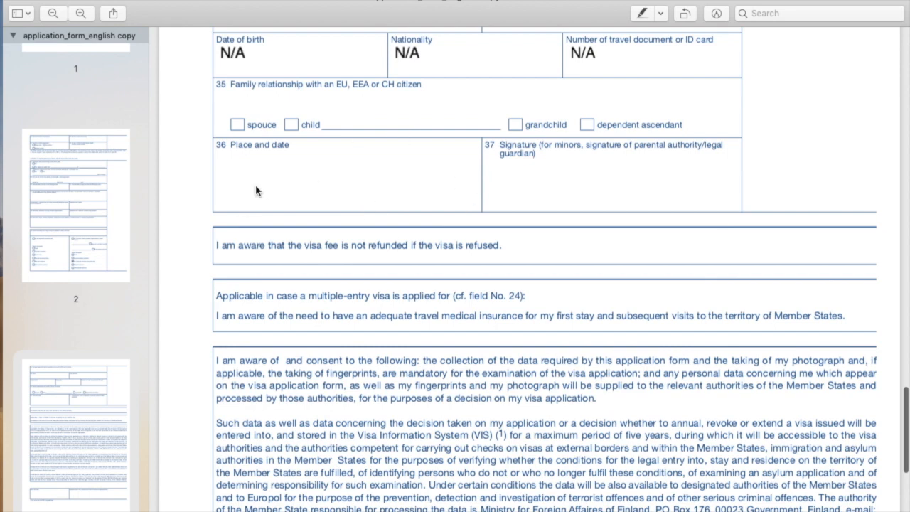
click(247, 166)
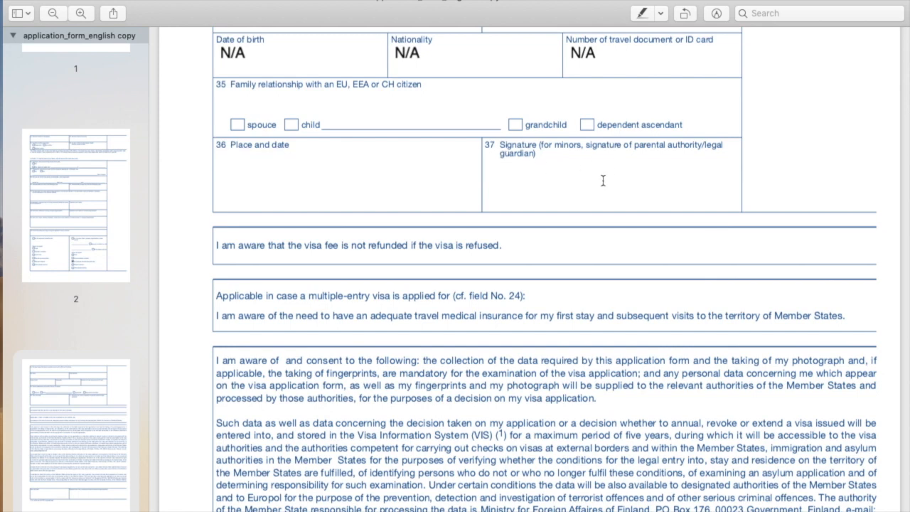
- Type 'TGRHGDRTHGRH 43534' into the closing Place and date box
scroll(571, 248, up, 2)
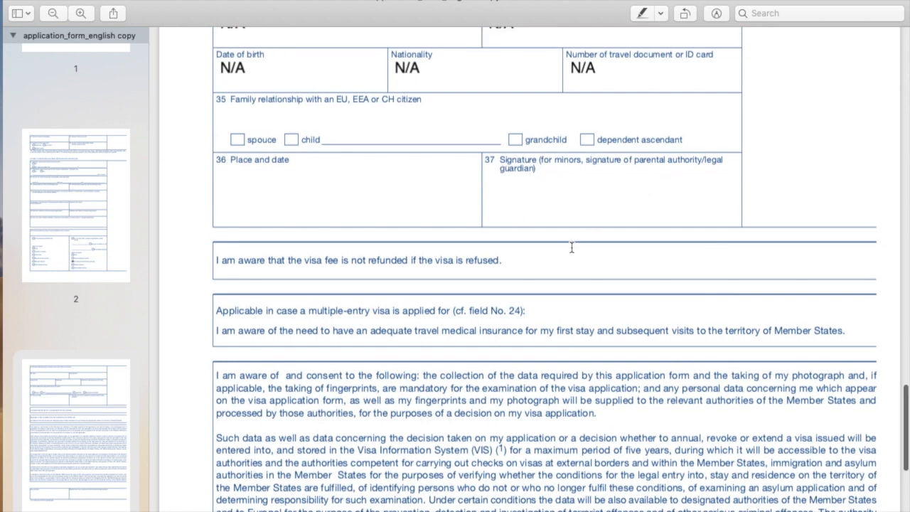
scroll(571, 248, down, 10)
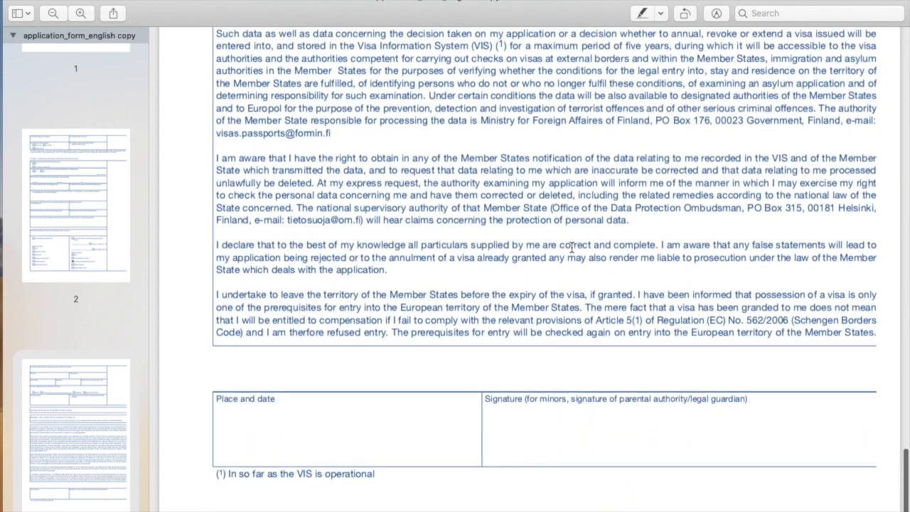
text(TGRHGDRTHGRH)
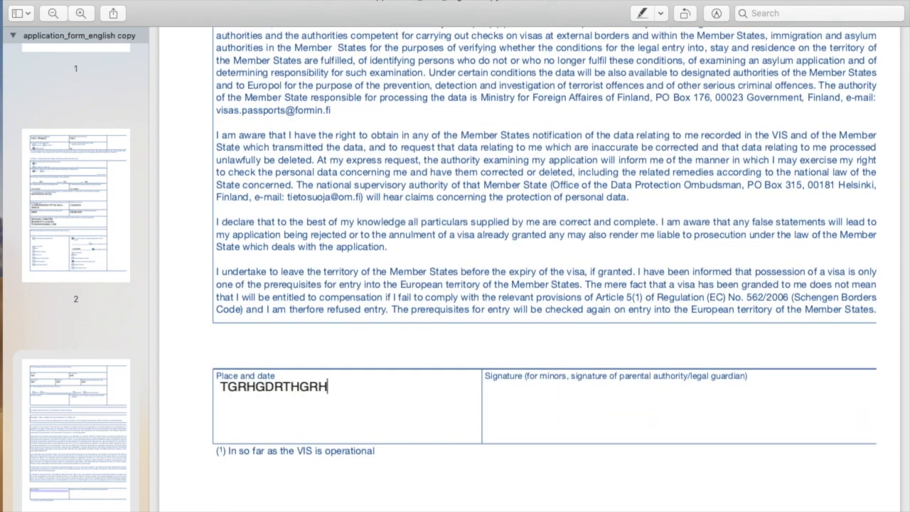
text( 435346)
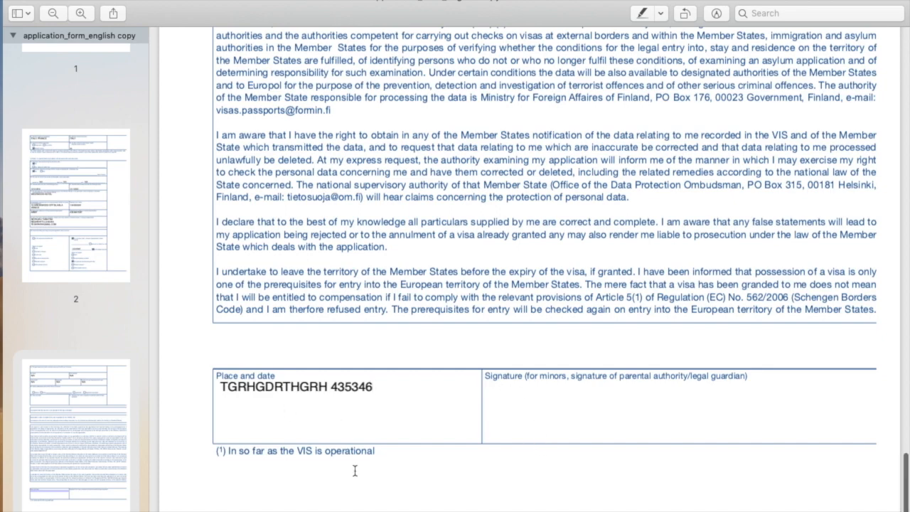
scroll(355, 469, up, 20)
scroll(354, 470, up, 20)
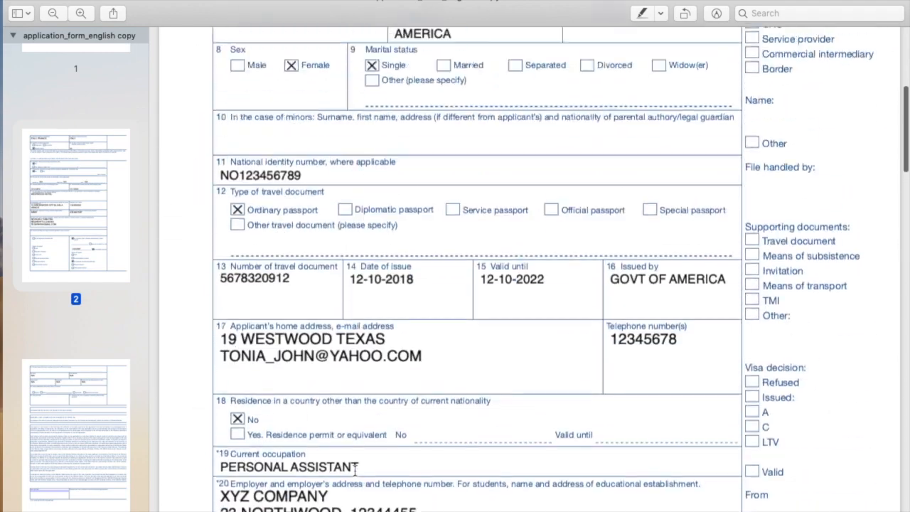
scroll(354, 470, down, 20)
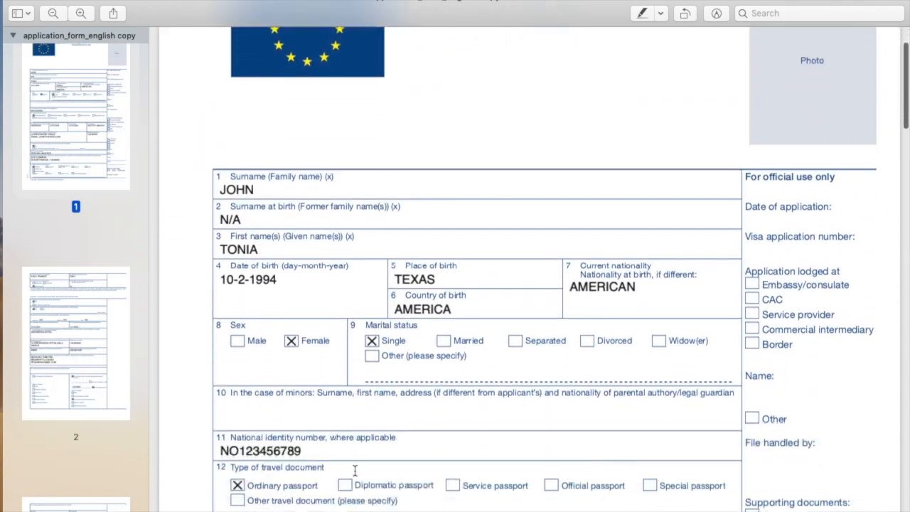
scroll(375, 407, down, 5)
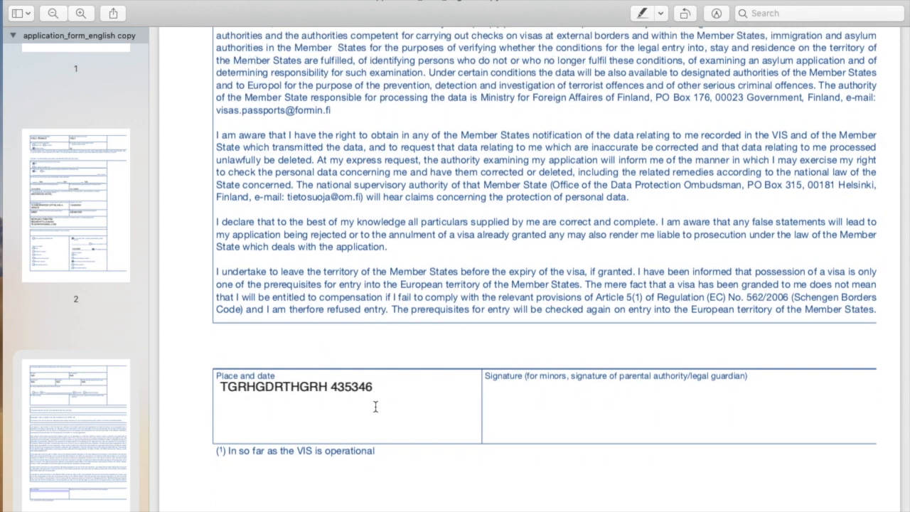
scroll(375, 406, up, 10)
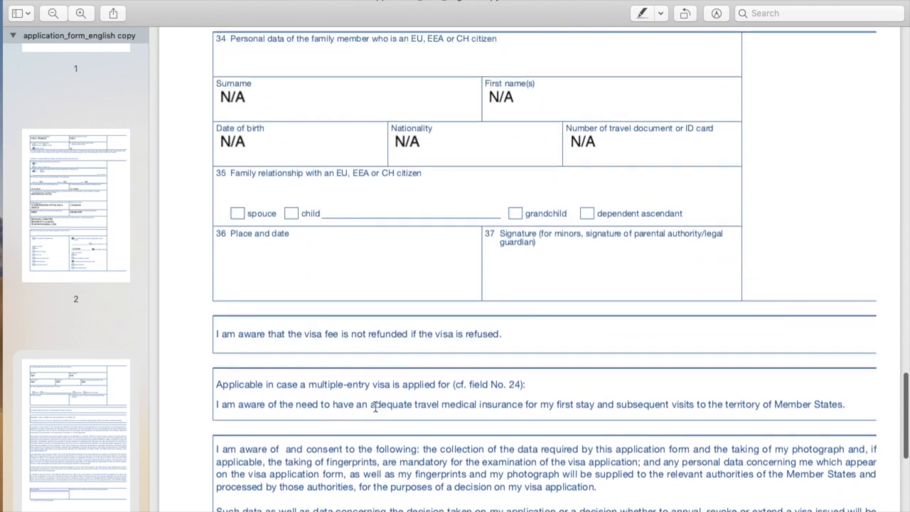
scroll(376, 407, up, 1)
scroll(375, 406, up, 3)
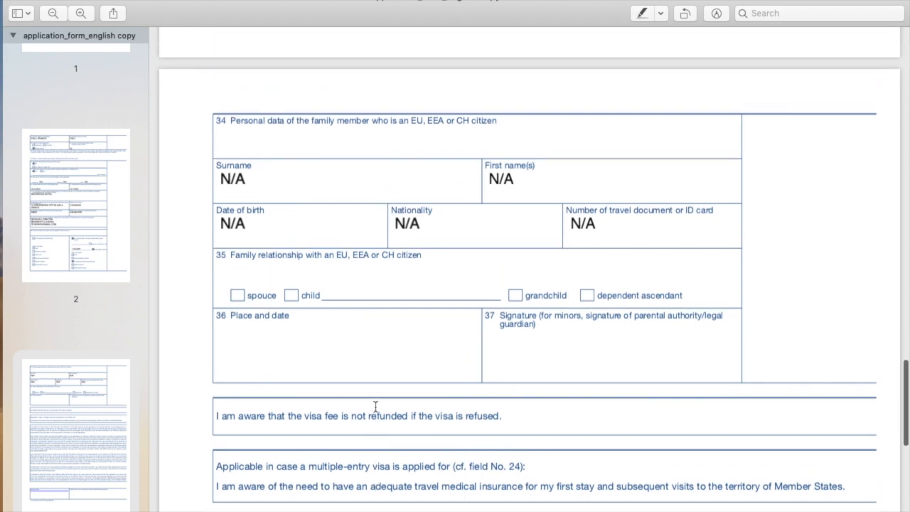
scroll(376, 407, up, 4)
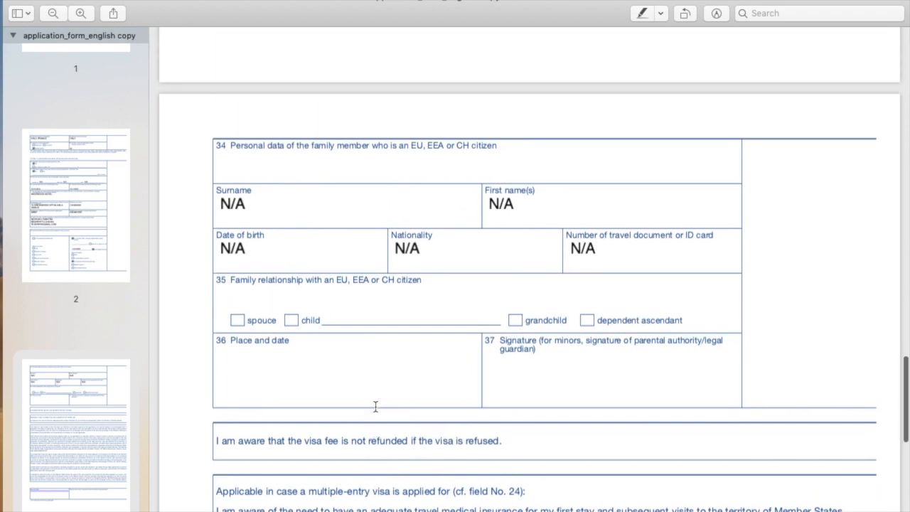
scroll(376, 407, up, 10)
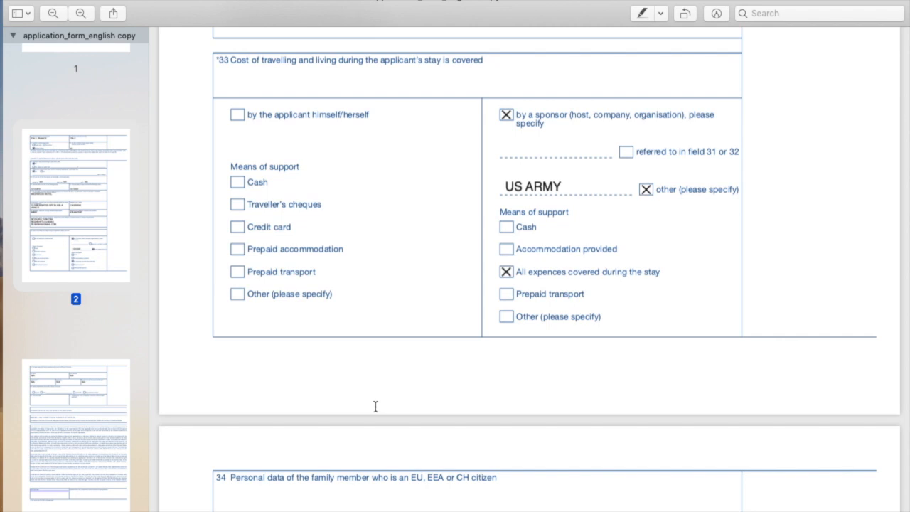
scroll(375, 407, up, 10)
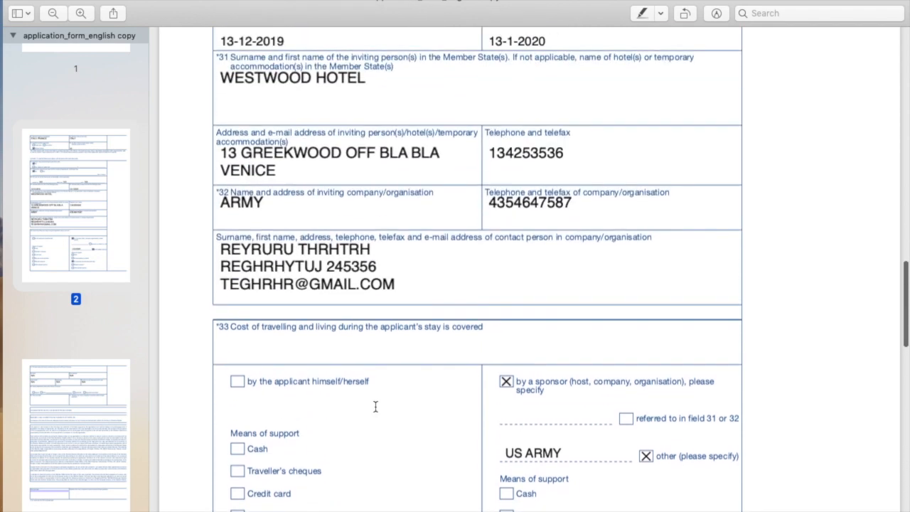
scroll(376, 407, up, 15)
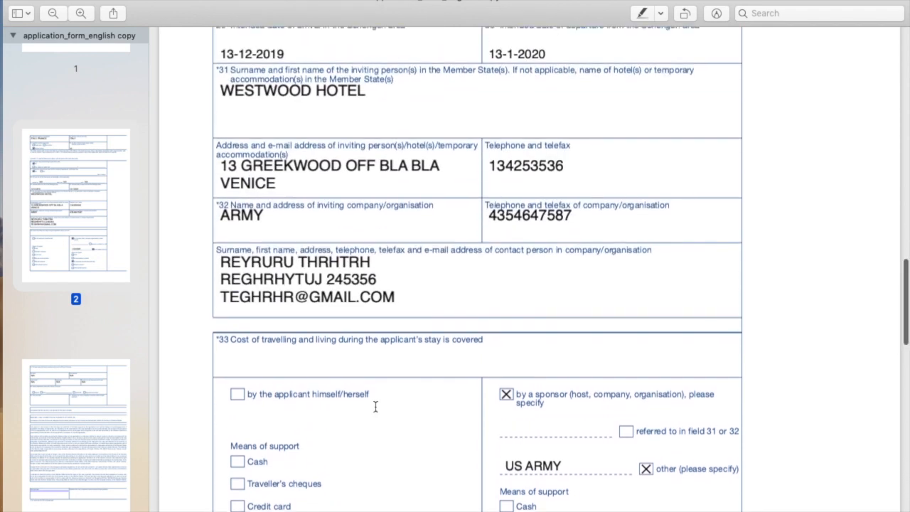
scroll(375, 406, up, 20)
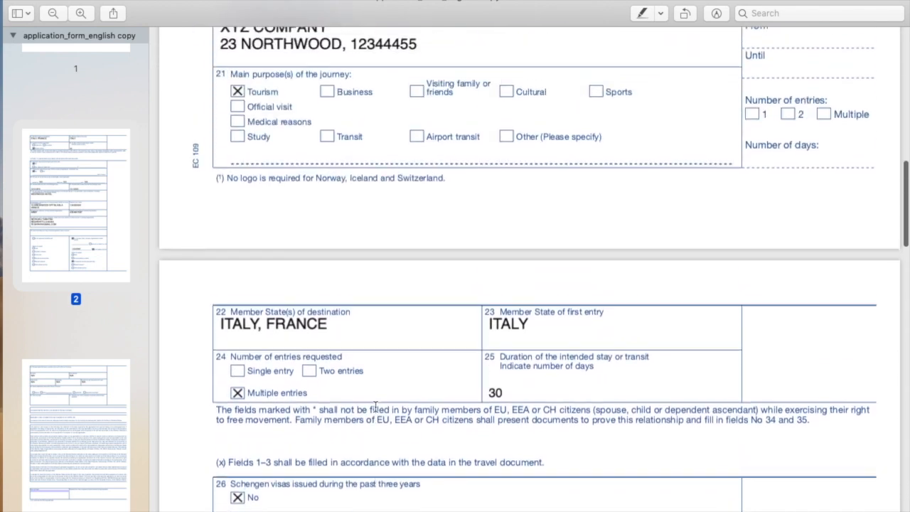
scroll(375, 406, up, 10)
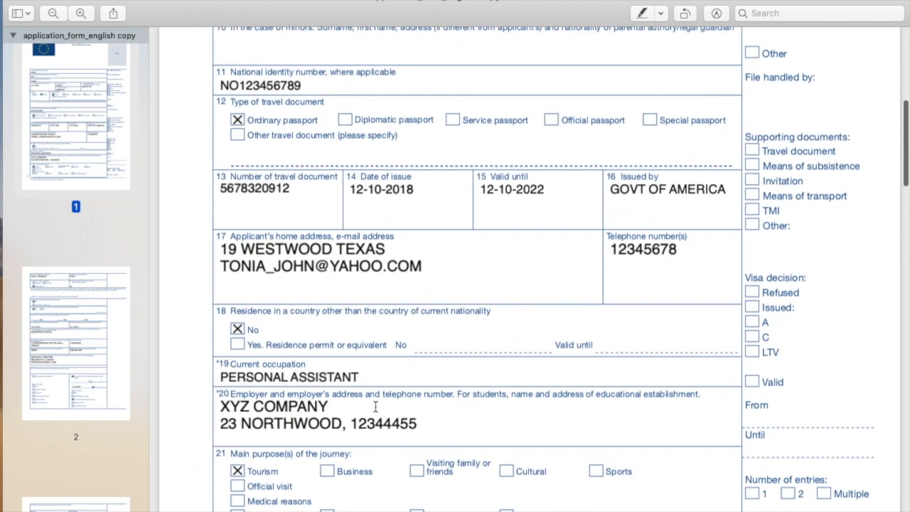
scroll(376, 407, up, 1)
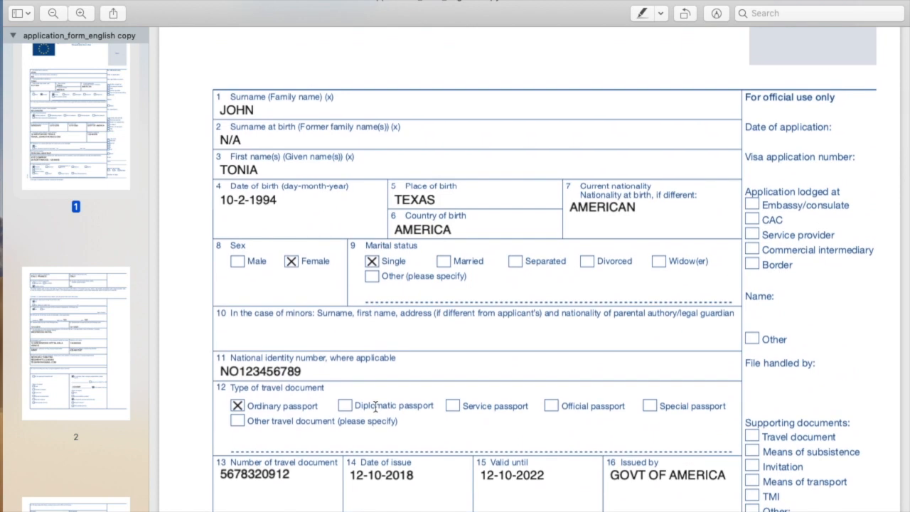
scroll(375, 407, up, 5)
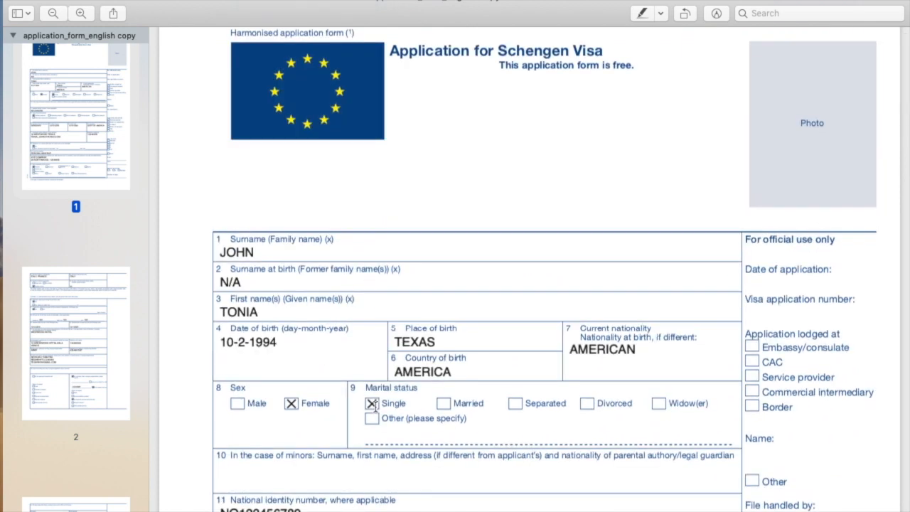
scroll(375, 407, up, 1)
scroll(376, 407, down, 20)
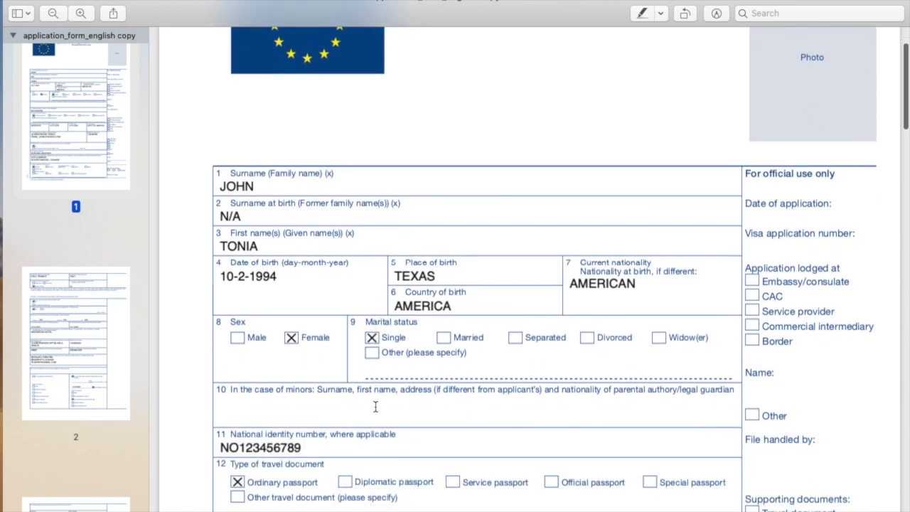
scroll(376, 406, down, 20)
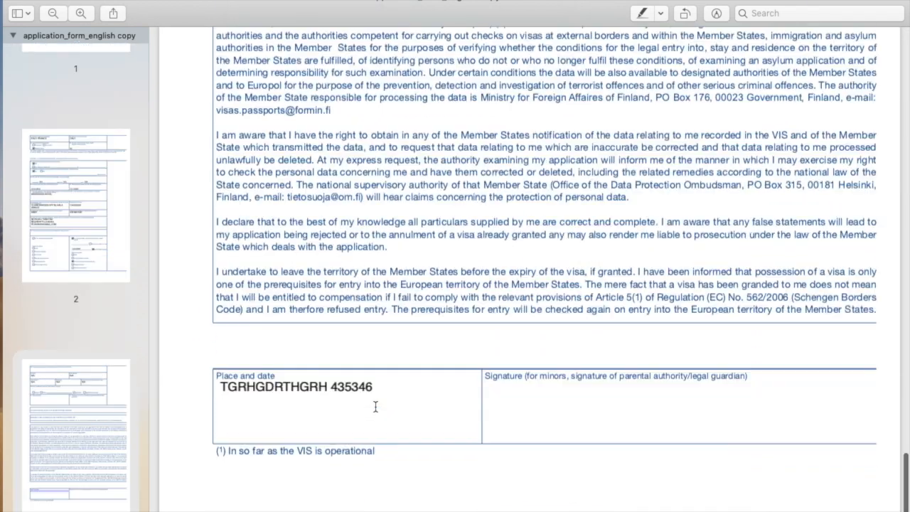